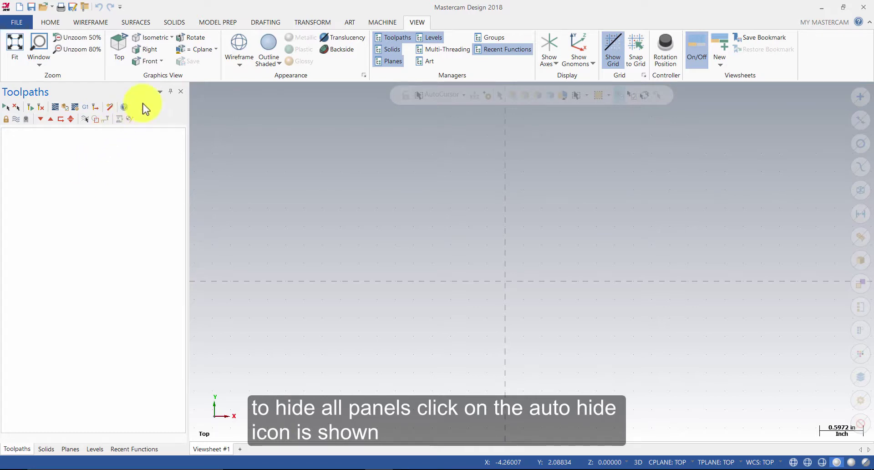
Step: Auto-hide all manager panels and temporarily open the Toolpaths and Solids managers
{"action": "left_click", "coordinate": [171, 94]}
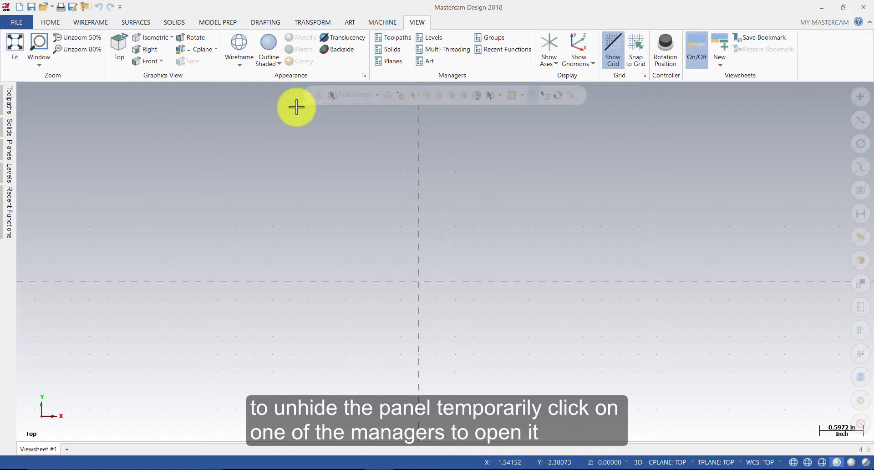
{"action": "left_click", "coordinate": [10, 102]}
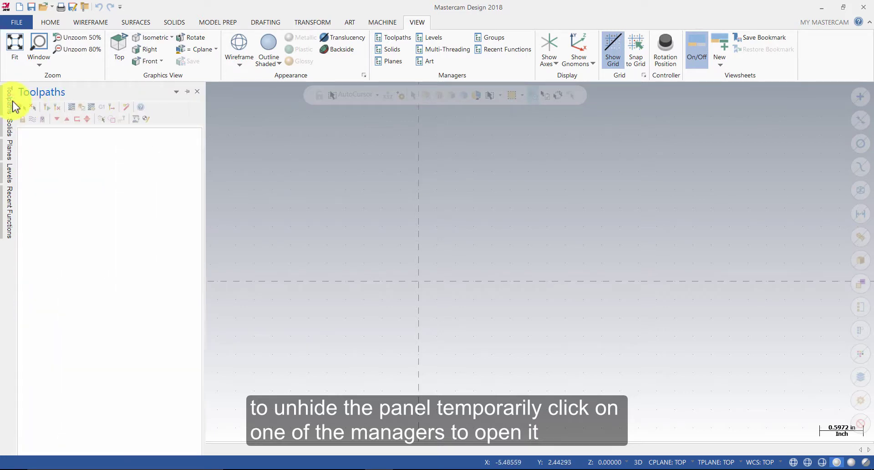
{"action": "left_click", "coordinate": [14, 123]}
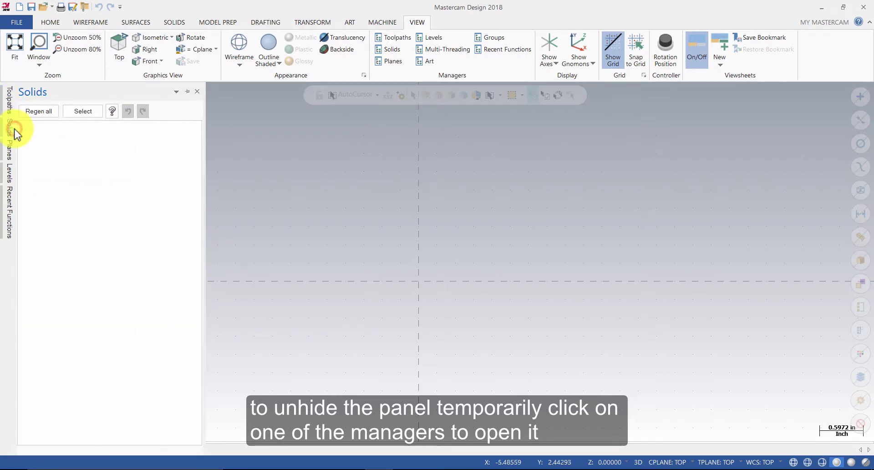
{"action": "left_click", "coordinate": [10, 101]}
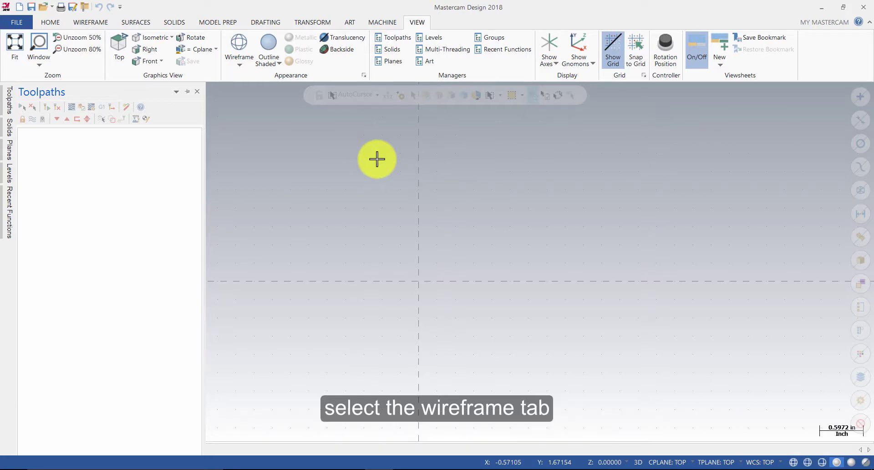
Step: Draw a wireframe rectangle with its base point at the origin, width -5 and height 1.625 inches
{"action": "left_click", "coordinate": [90, 27]}
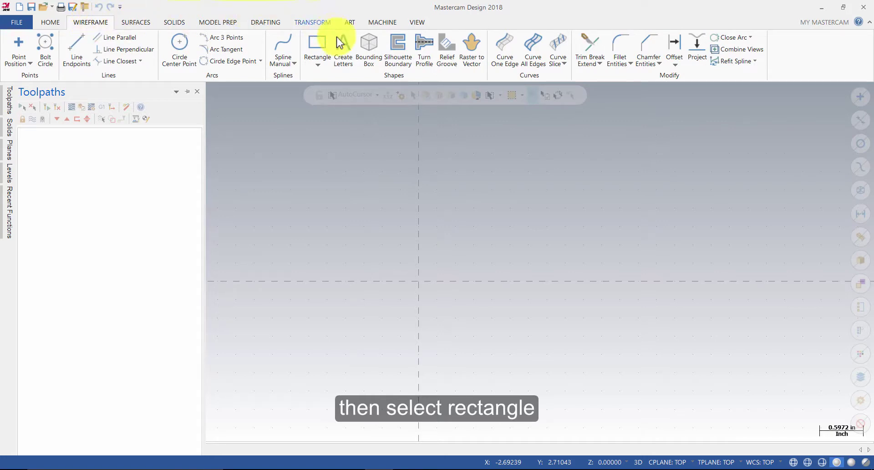
{"action": "left_click", "coordinate": [317, 47]}
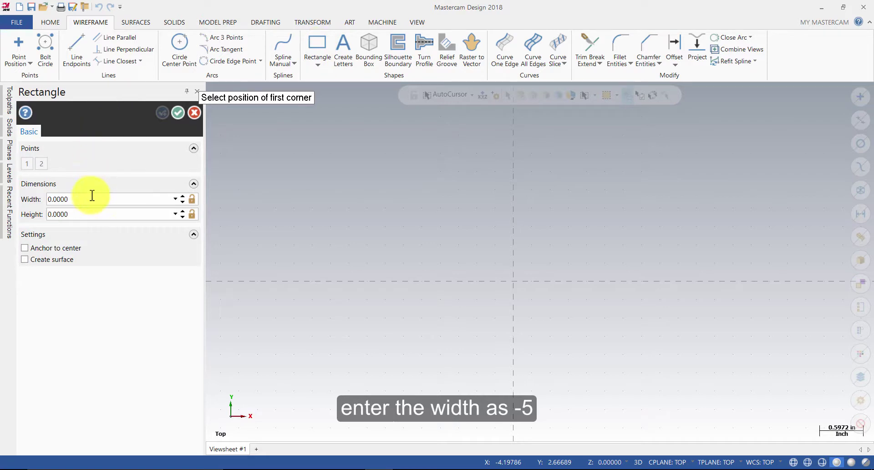
{"action": "left_click_drag", "start_coordinate": [91, 199], "coordinate": [40, 202]}
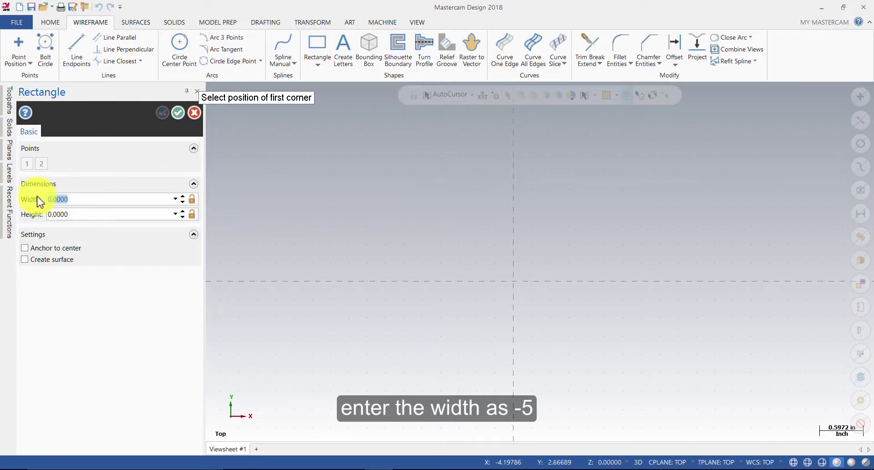
{"action": "type", "text": "-5"}
{"action": "left_click", "coordinate": [87, 214]}
{"action": "type", "text": "1."}
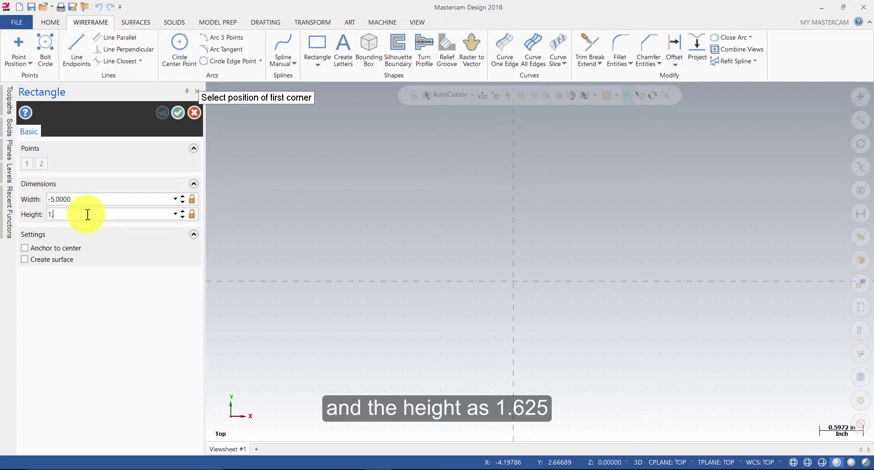
{"action": "type", "text": "625"}
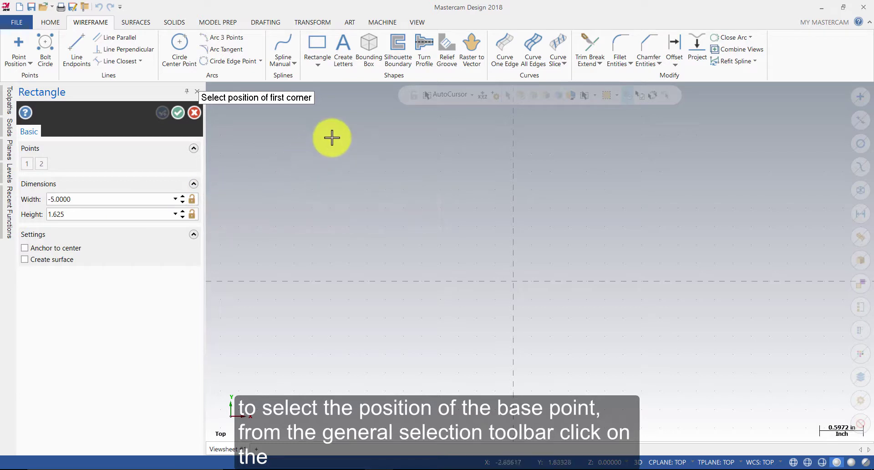
{"action": "left_click", "coordinate": [471, 96]}
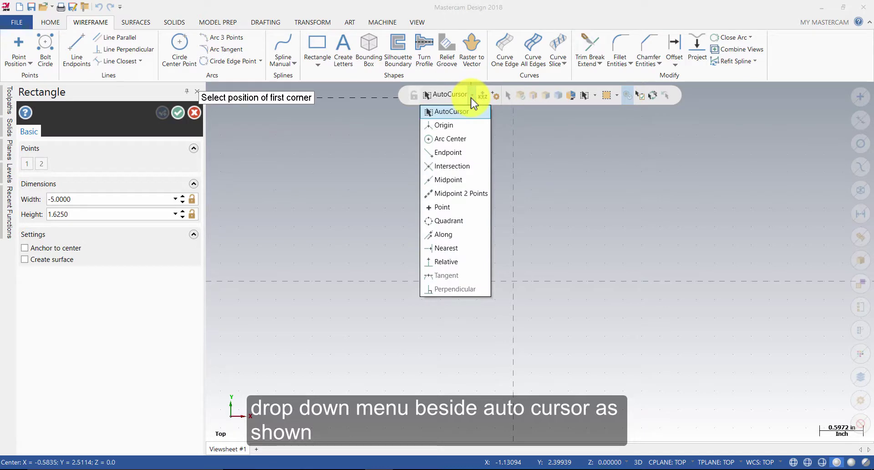
{"action": "left_click", "coordinate": [457, 128]}
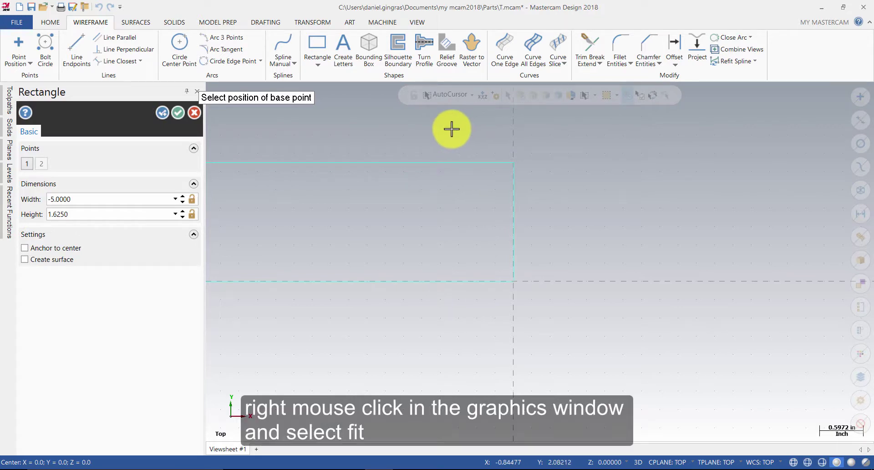
{"action": "right_click", "coordinate": [439, 134]}
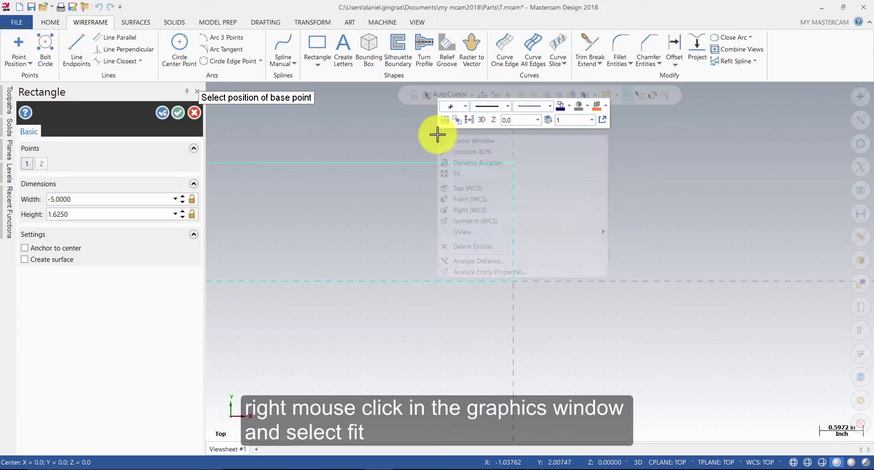
{"action": "left_click", "coordinate": [473, 174]}
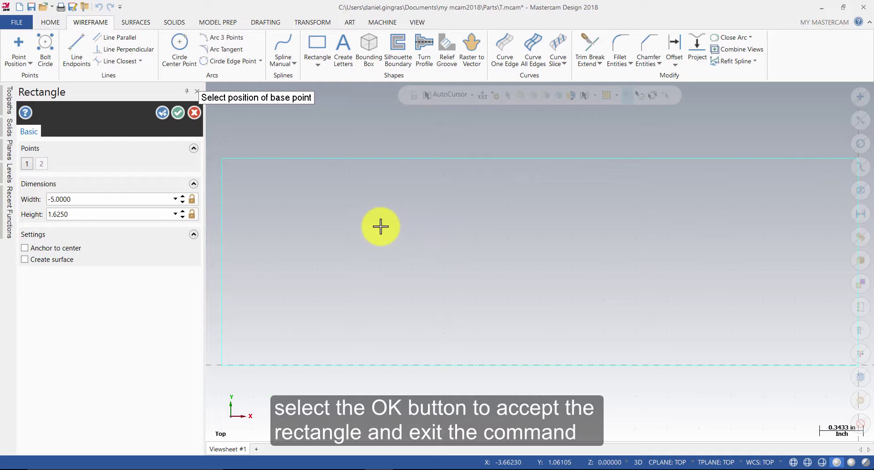
{"action": "left_click", "coordinate": [178, 113]}
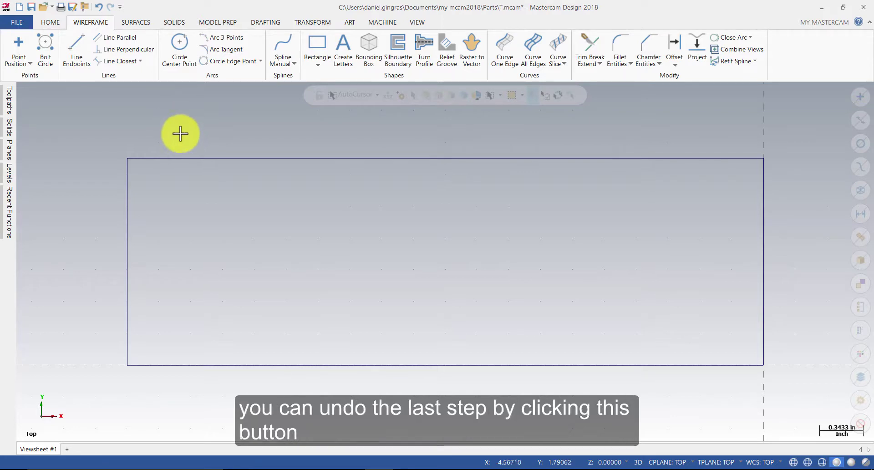
Step: Undo the rectangle and redo it
{"action": "left_click", "coordinate": [99, 8]}
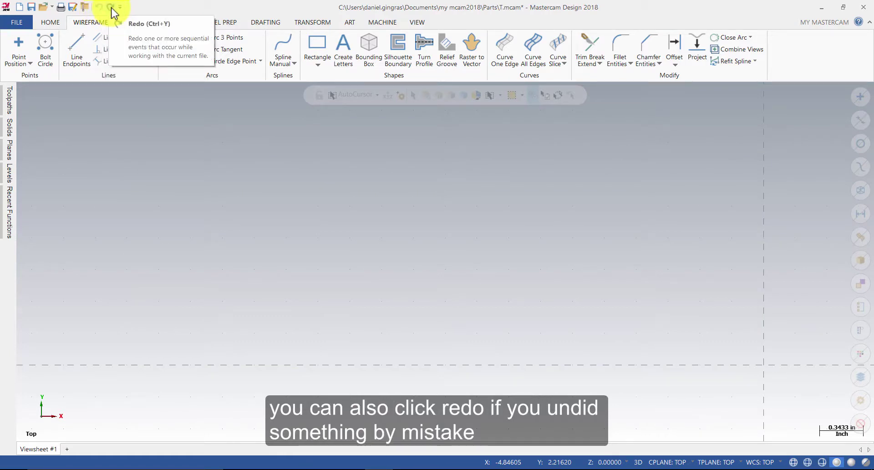
{"action": "left_click", "coordinate": [110, 8]}
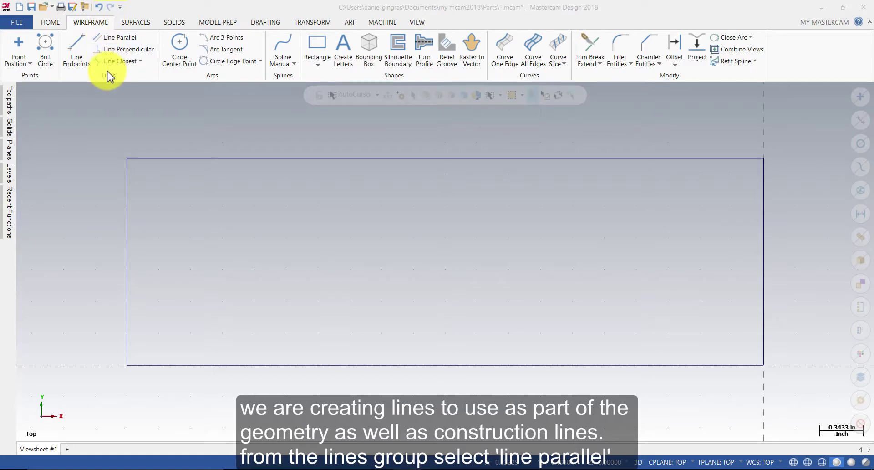
Step: Create a parallel line offset 1.375 inches to the left of the rectangle's right edge
{"action": "left_click", "coordinate": [118, 39]}
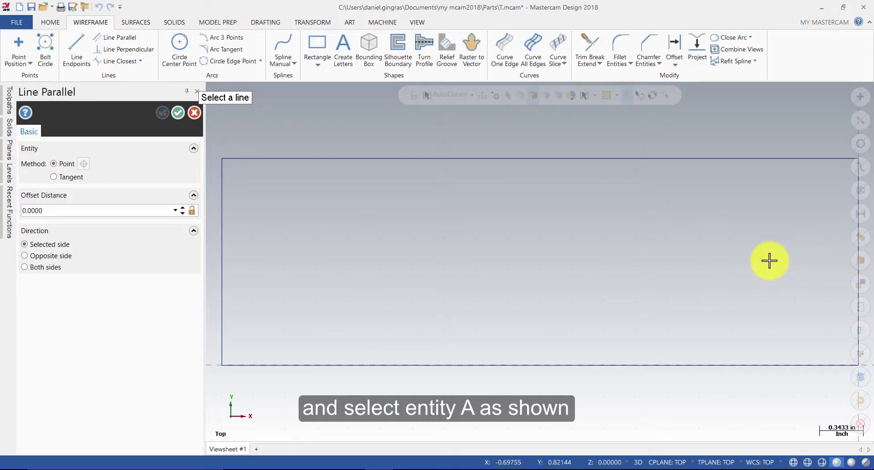
{"action": "scroll", "coordinate": [769, 260], "scroll_direction": "down", "scroll_amount": 3}
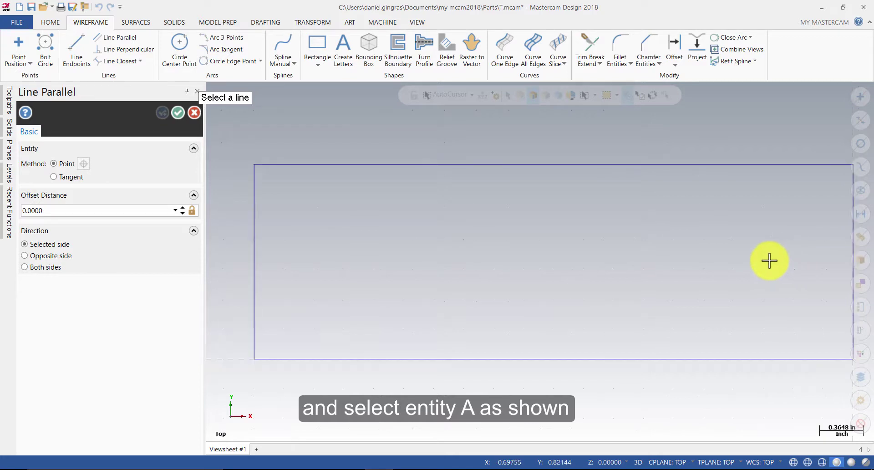
{"action": "left_click", "coordinate": [831, 245]}
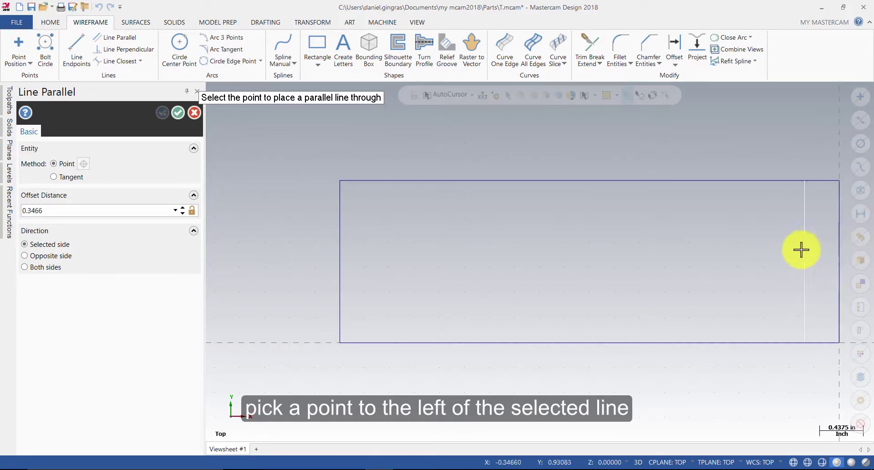
{"action": "left_click", "coordinate": [780, 249]}
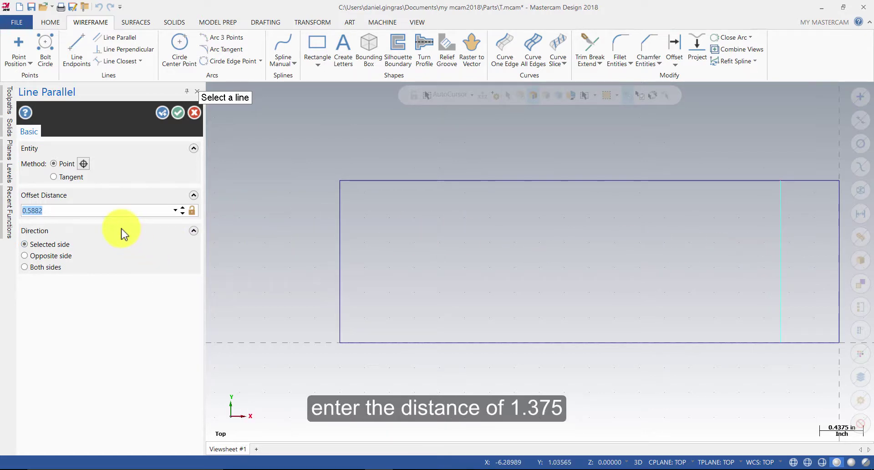
{"action": "type", "text": "1.375"}
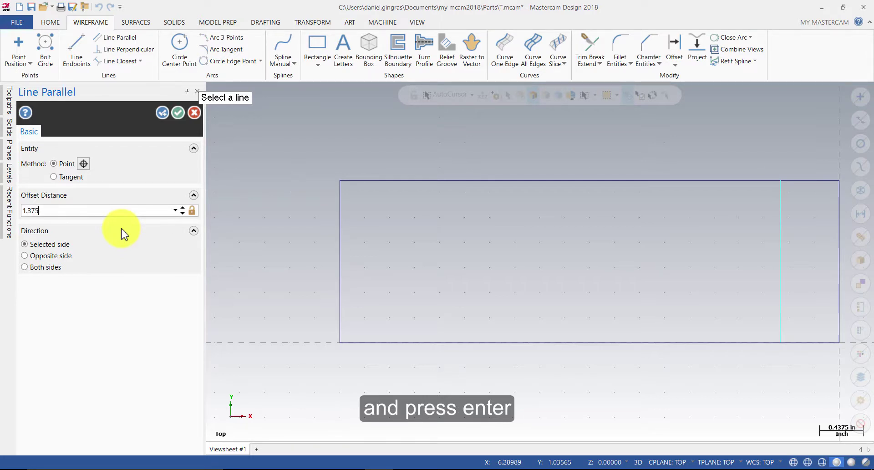
{"action": "key", "text": "Return"}
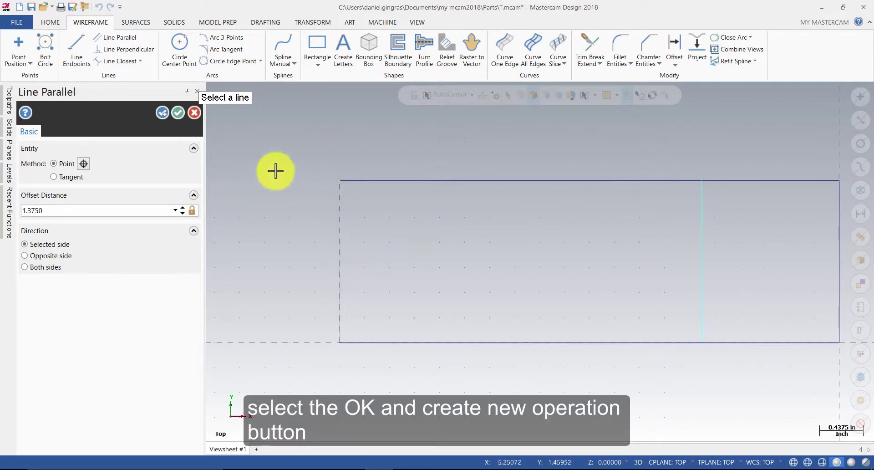
{"action": "left_click", "coordinate": [160, 114]}
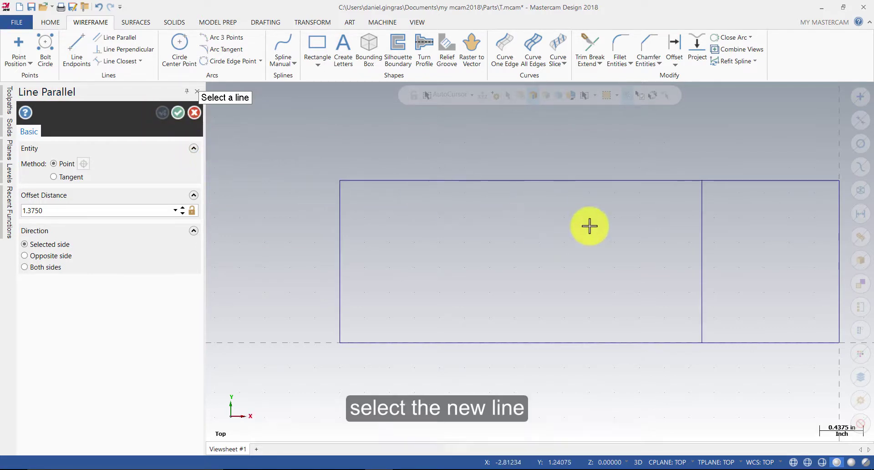
Step: Create a parallel line offset 0.375 inches to the left of the inner vertical line
{"action": "left_click", "coordinate": [701, 251]}
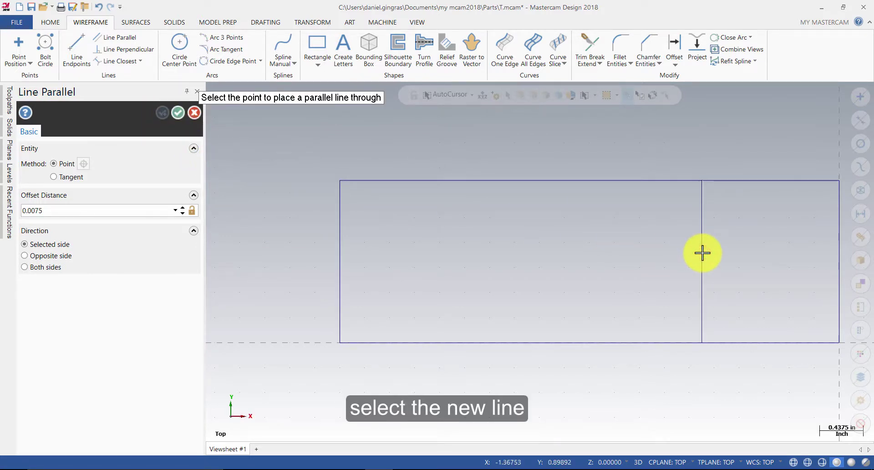
{"action": "left_click", "coordinate": [646, 247]}
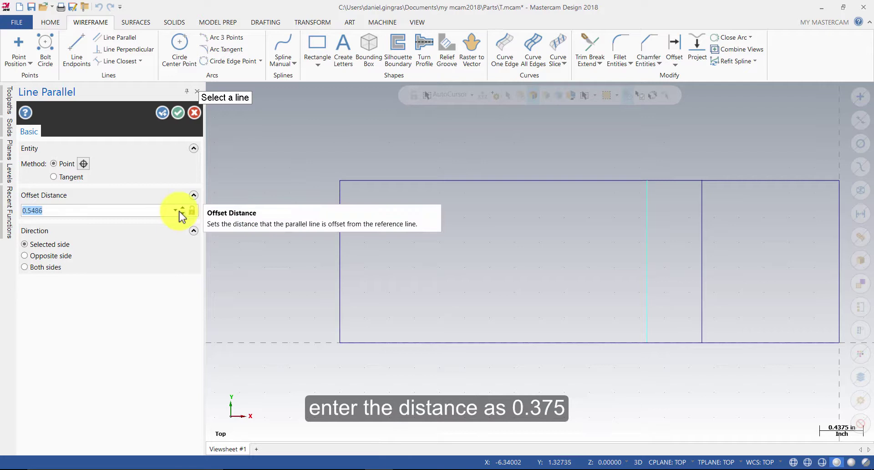
{"action": "type", "text": "0.37"}
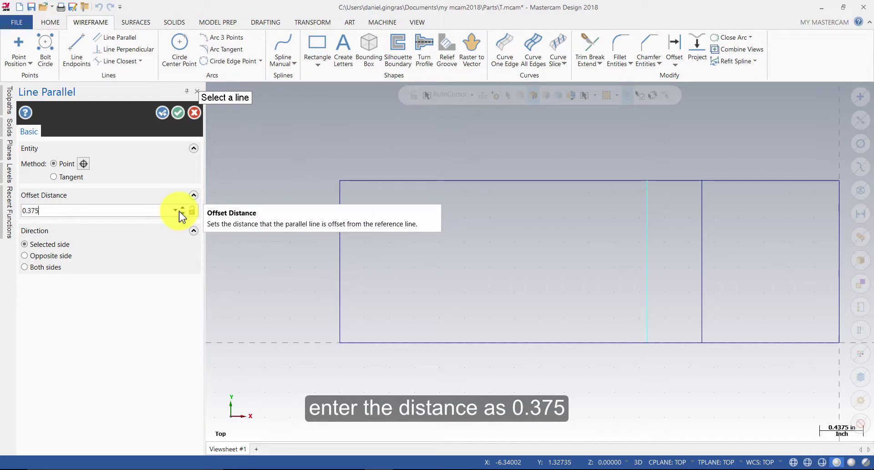
{"action": "type", "text": "5"}
{"action": "key", "text": "Return"}
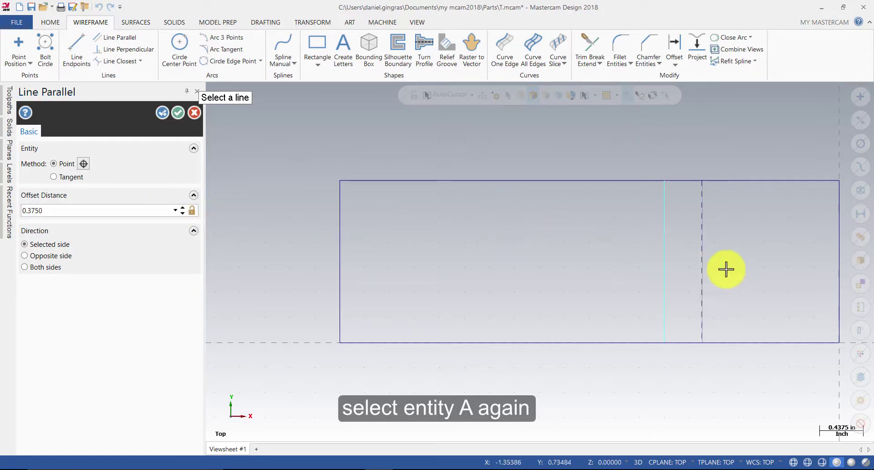
Step: Create another parallel line offset 3.125 inches to the left of the rectangle's right edge
{"action": "left_click", "coordinate": [837, 250]}
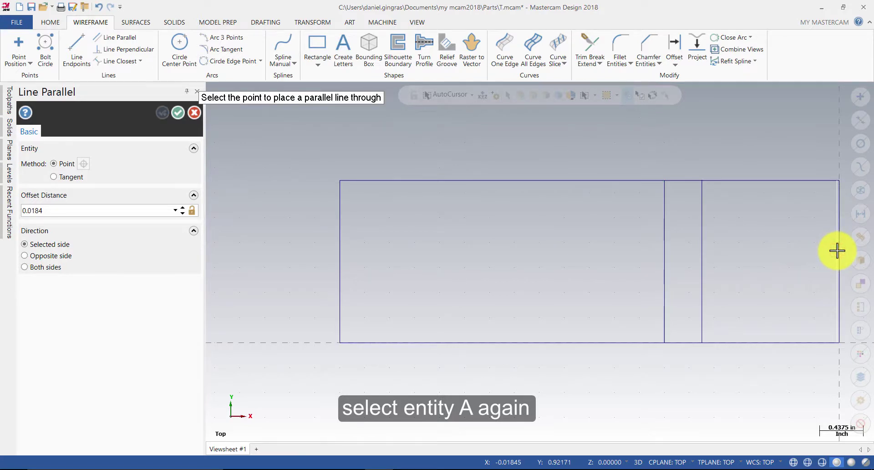
{"action": "left_click", "coordinate": [771, 244]}
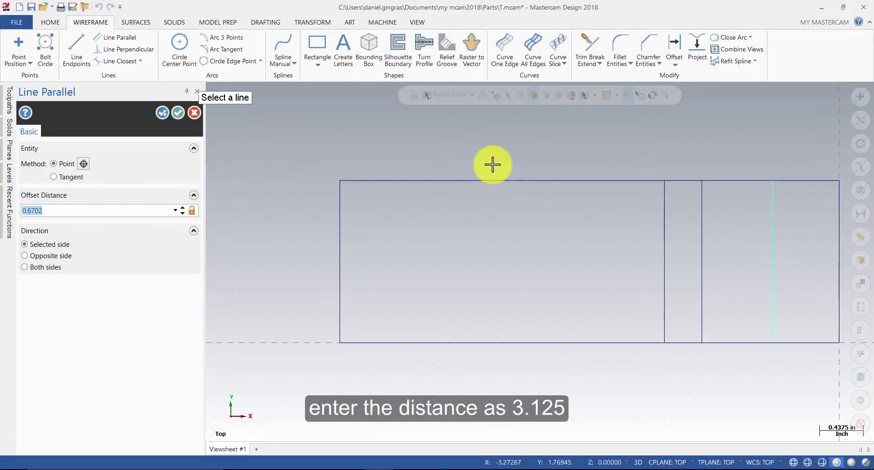
{"action": "type", "text": "3"}
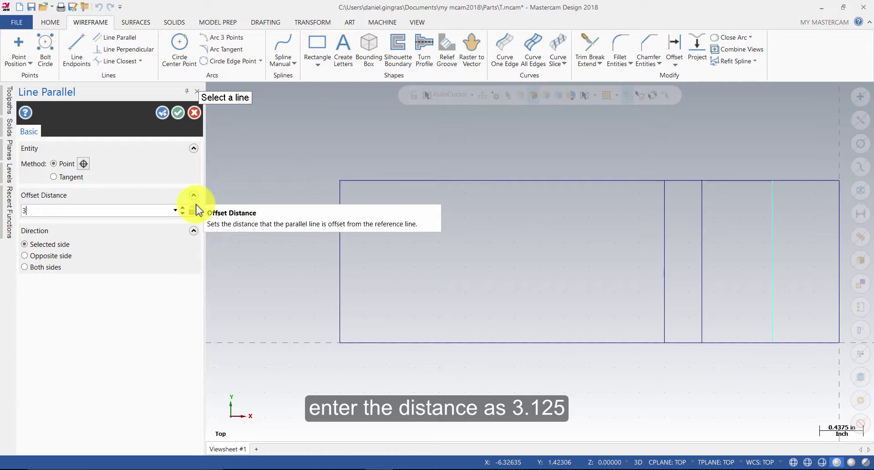
{"action": "type", "text": ".125"}
{"action": "key", "text": "Return"}
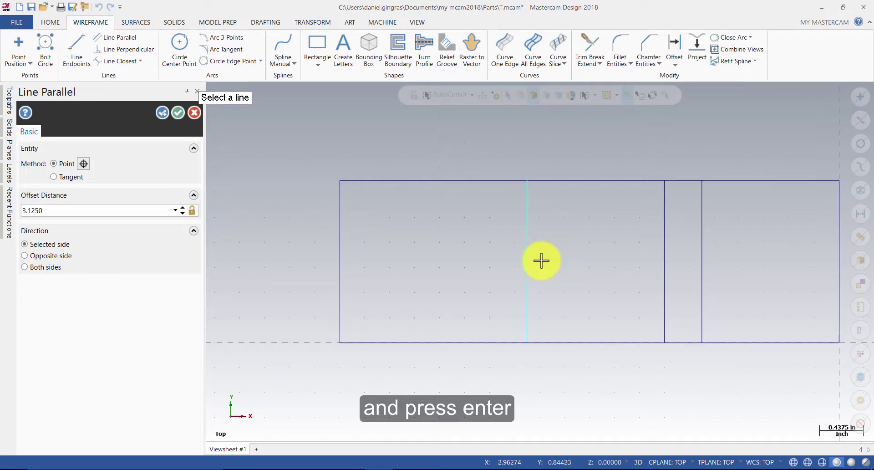
Step: Create a parallel line offset 1.25 inches to the right of the rectangle's left edge
{"action": "left_click", "coordinate": [339, 246]}
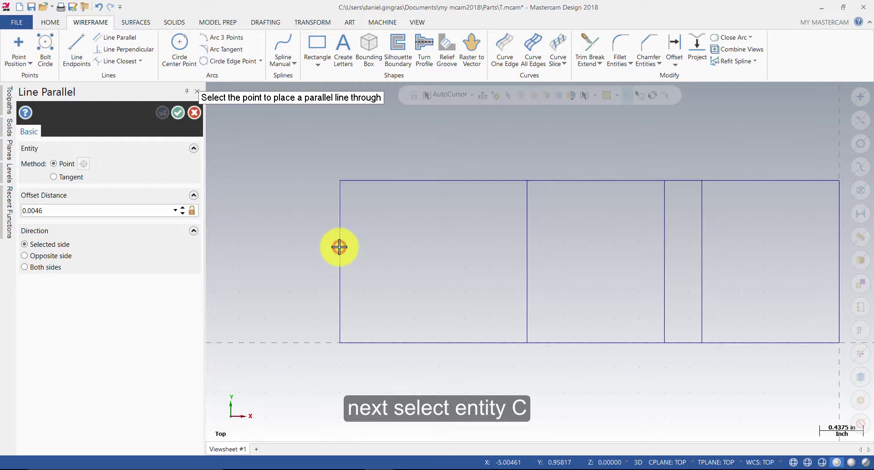
{"action": "left_click", "coordinate": [396, 246]}
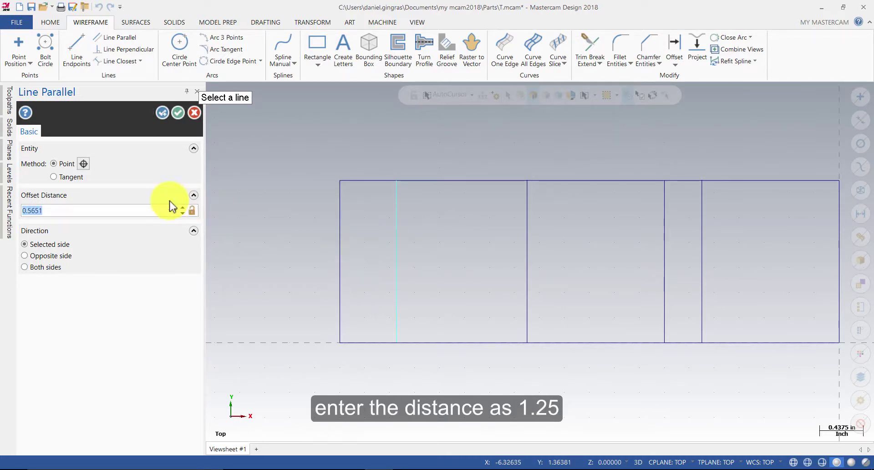
{"action": "type", "text": "1."}
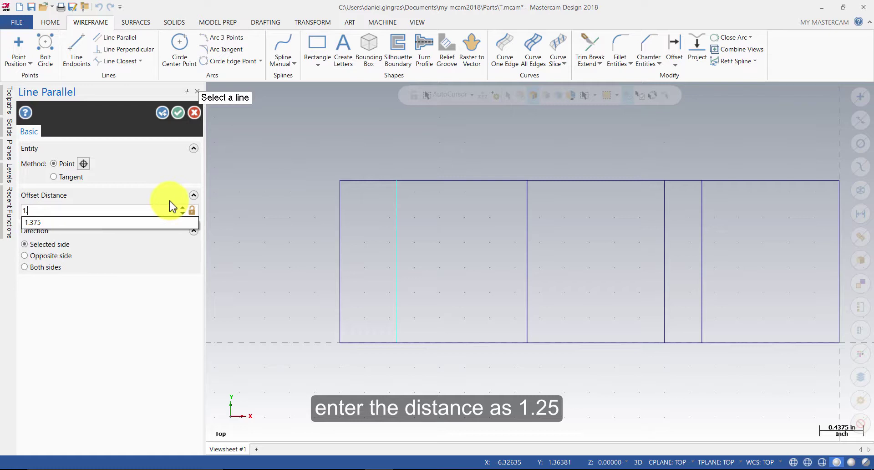
{"action": "type", "text": "25"}
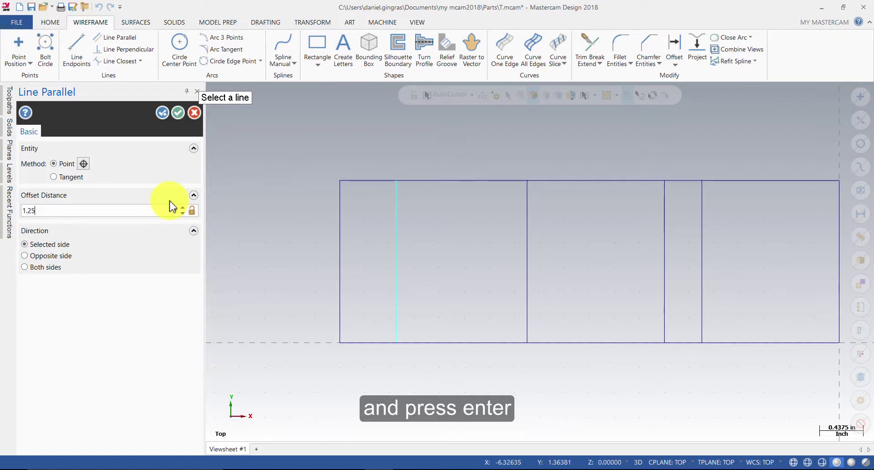
{"action": "key", "text": "Return"}
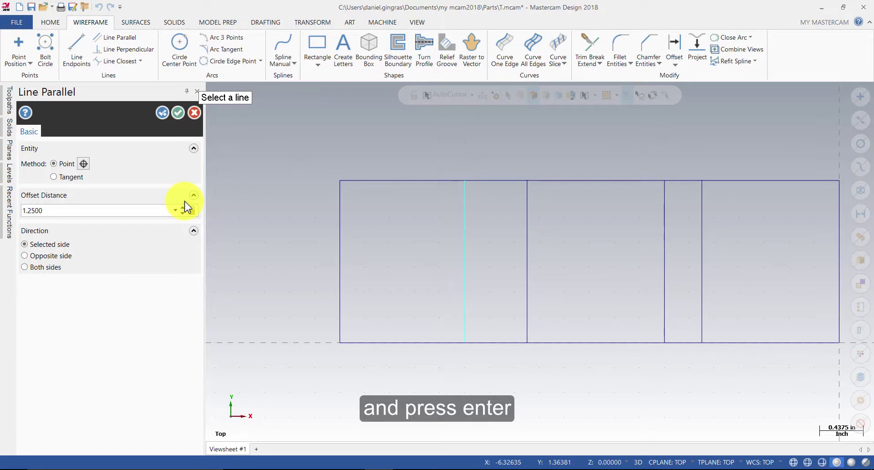
Step: Create a parallel line offset 0.625 inches above the rectangle's bottom edge
{"action": "left_click", "coordinate": [392, 341]}
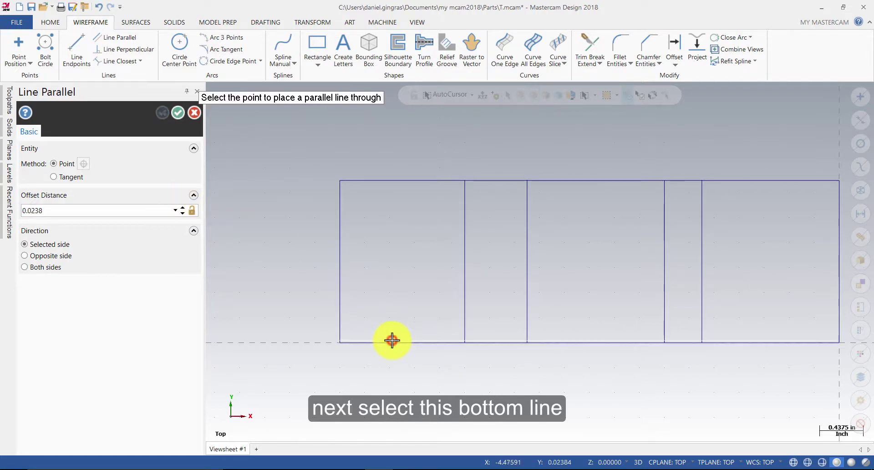
{"action": "left_click", "coordinate": [385, 309]}
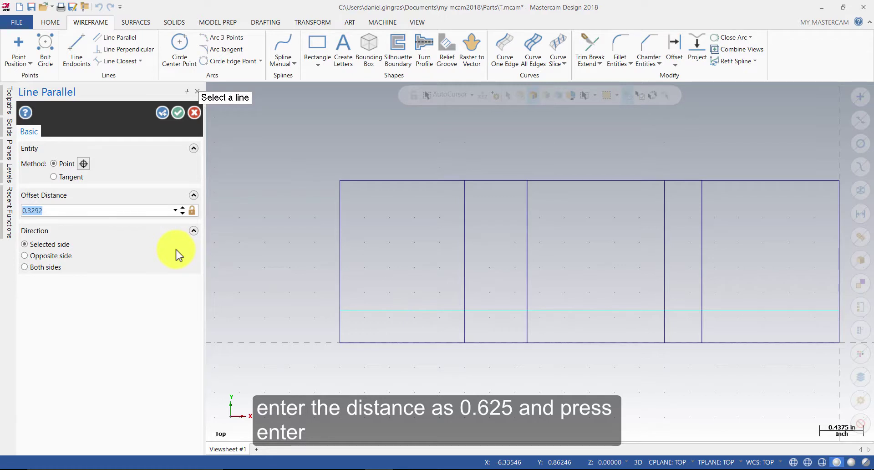
{"action": "type", "text": ".625"}
{"action": "key", "text": "Return"}
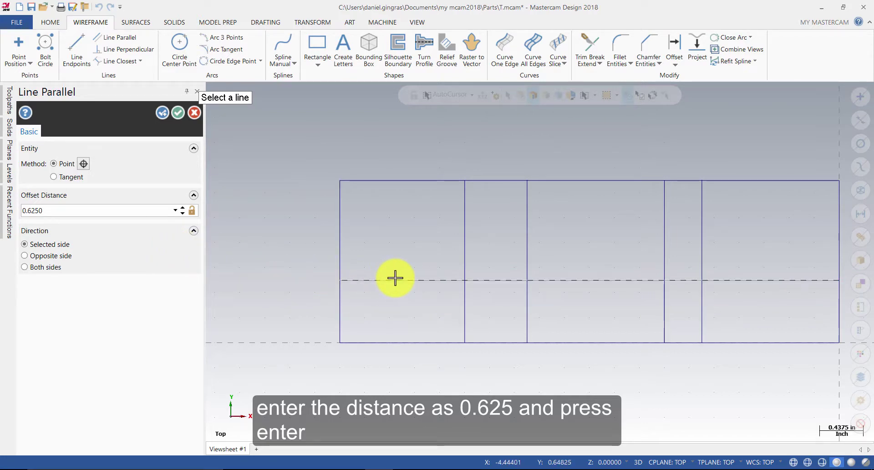
Step: Create a parallel line offset 0.875 inches above the rectangle's bottom edge
{"action": "scroll", "coordinate": [395, 278], "scroll_direction": "down", "scroll_amount": 1}
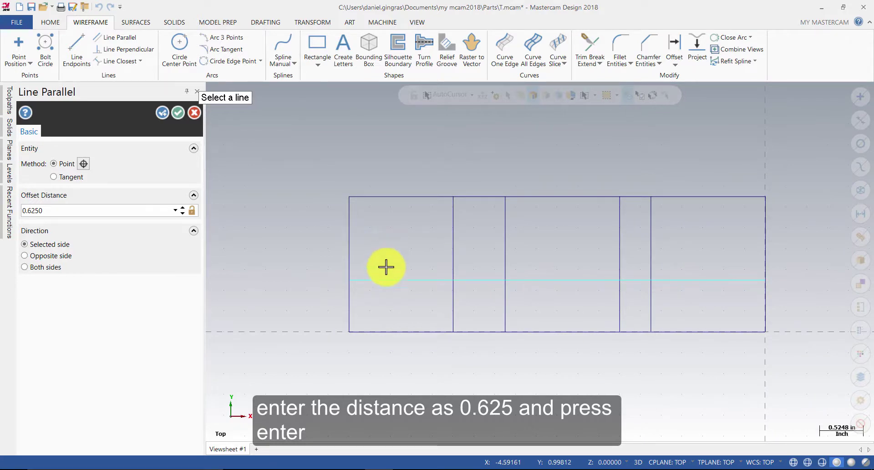
{"action": "left_click", "coordinate": [389, 331]}
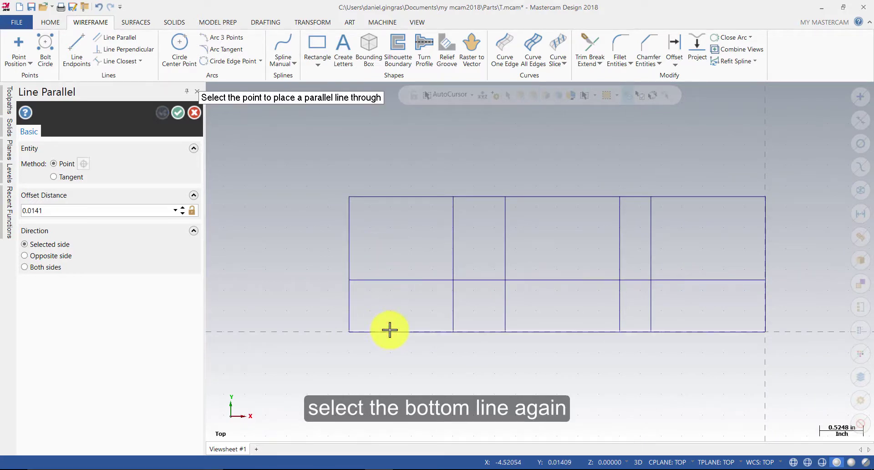
{"action": "left_click", "coordinate": [395, 293]}
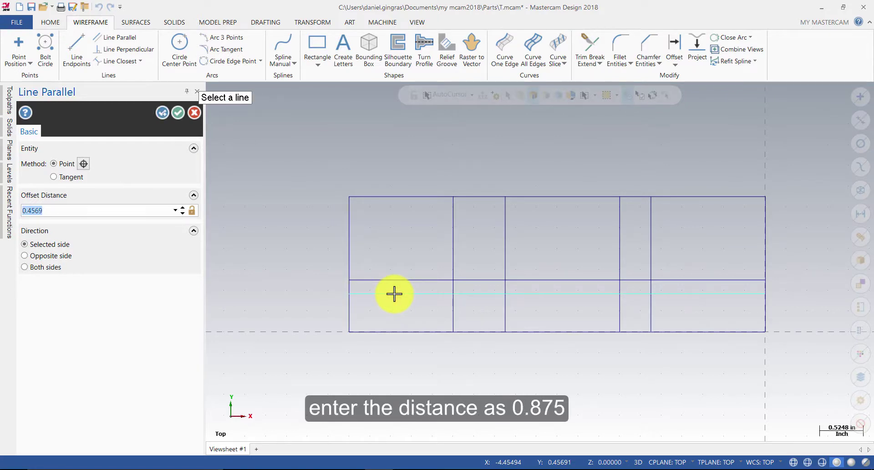
{"action": "type", "text": ".875"}
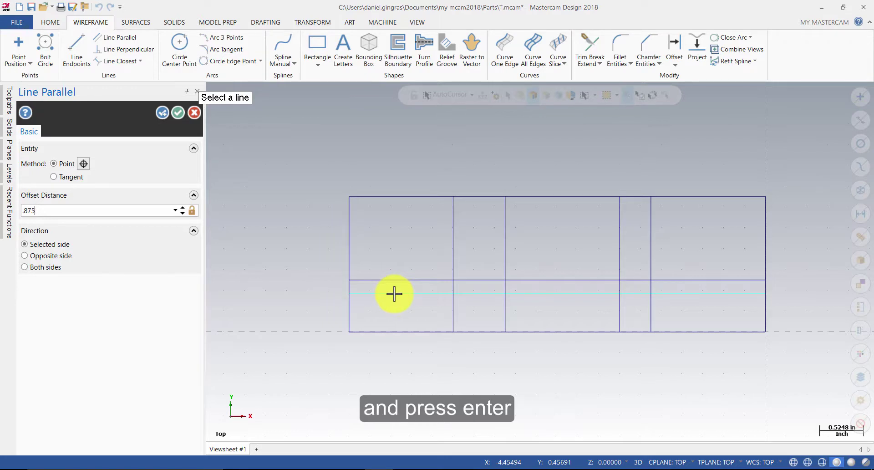
{"action": "key", "text": "Return"}
Step: Create a parallel line offset 1.25 inches above the rectangle's bottom edge and finish the parallel lines
{"action": "left_click", "coordinate": [399, 330]}
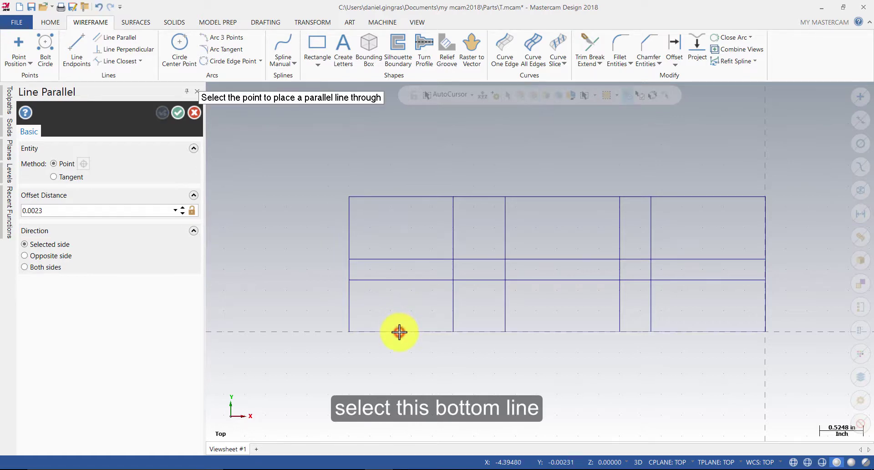
{"action": "left_click", "coordinate": [400, 300]}
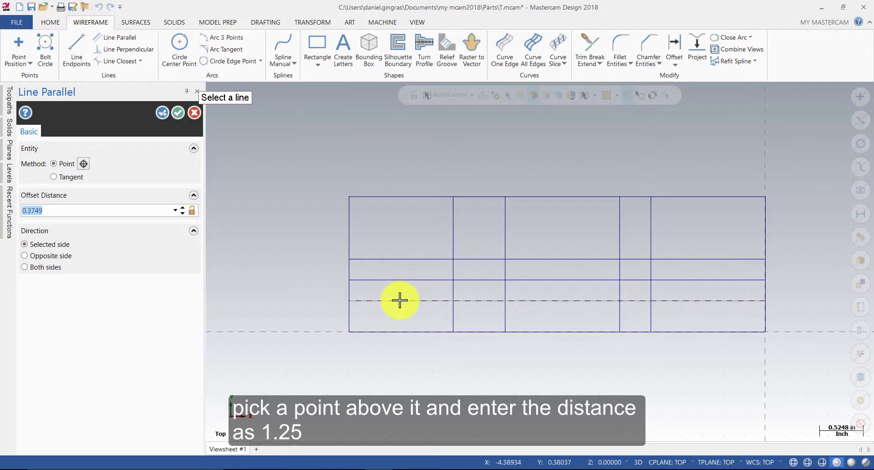
{"action": "type", "text": "1.25"}
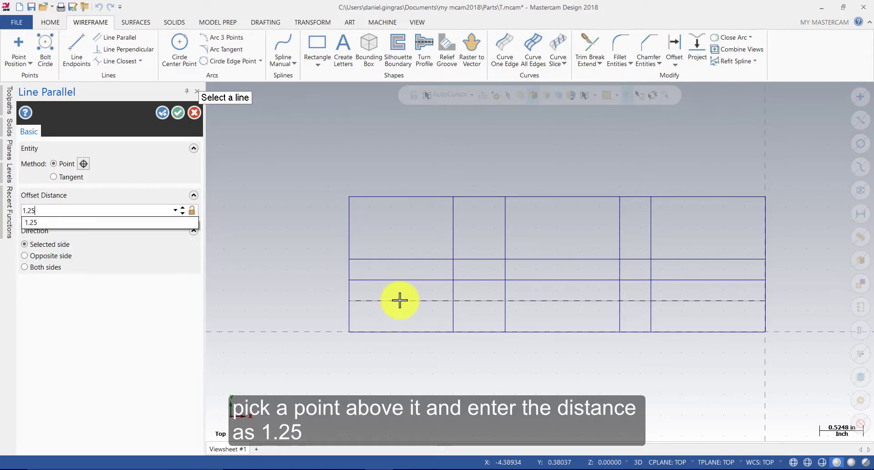
{"action": "key", "text": "Return"}
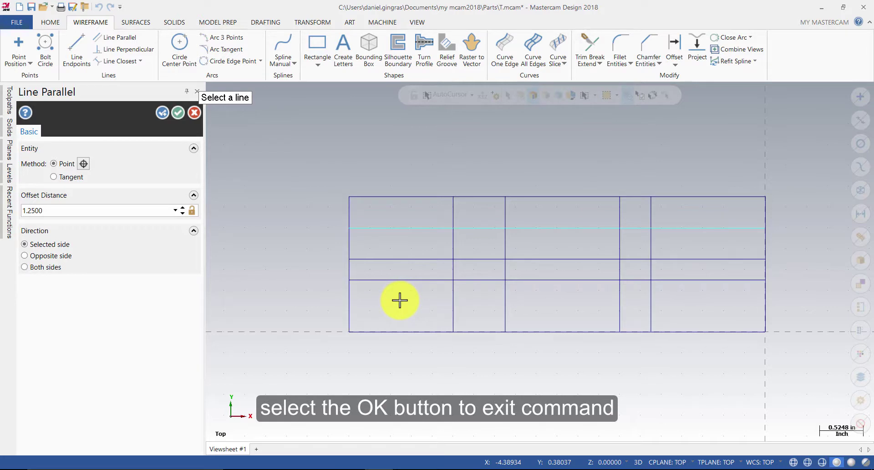
{"action": "left_click", "coordinate": [178, 113]}
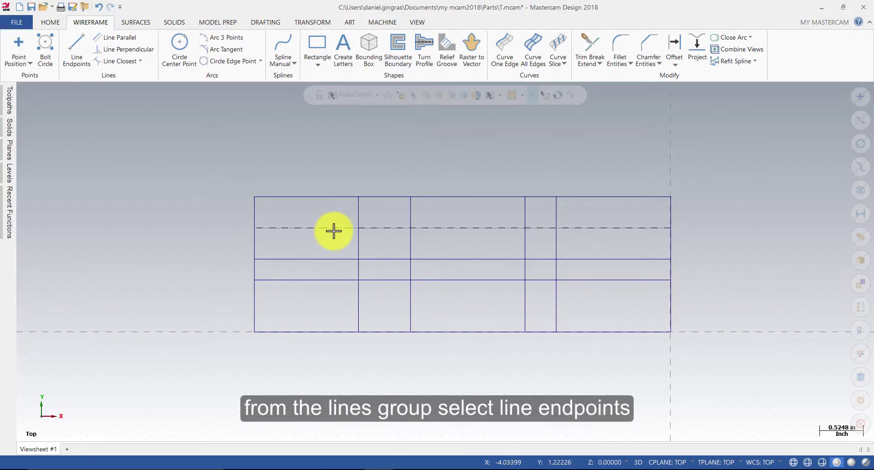
Step: Draw a diagonal line between endpoints X-1.375 Y0.625 and X-1.75 Y0.875, at the intersections of the inner lines
{"action": "left_click", "coordinate": [80, 46]}
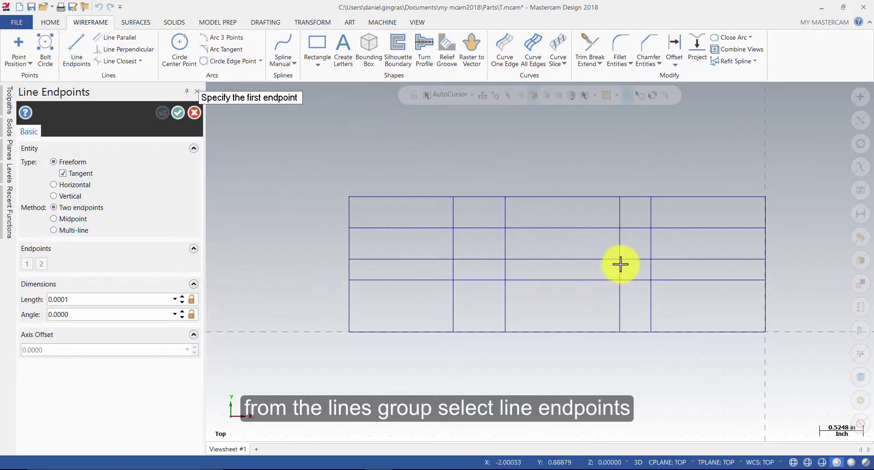
{"action": "left_click", "coordinate": [651, 279]}
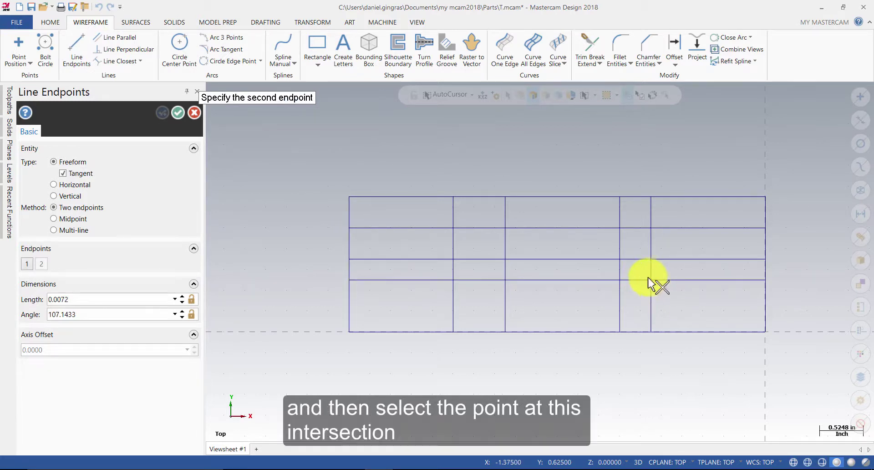
{"action": "left_click", "coordinate": [621, 259]}
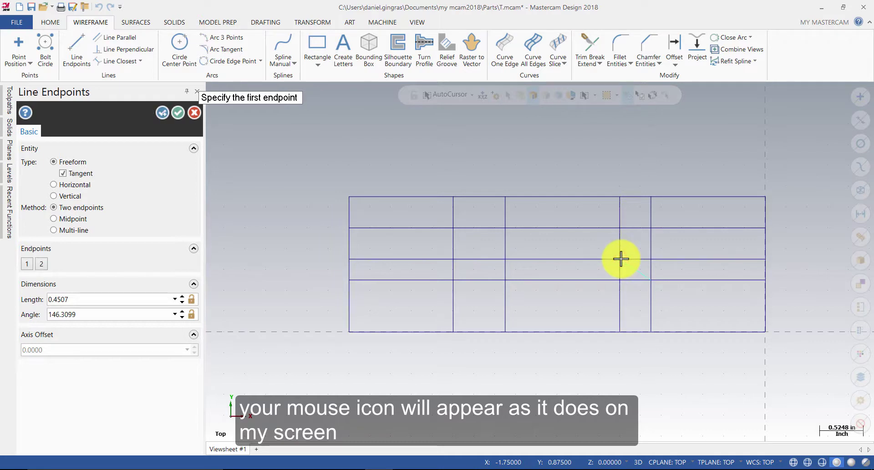
{"action": "left_click", "coordinate": [178, 113]}
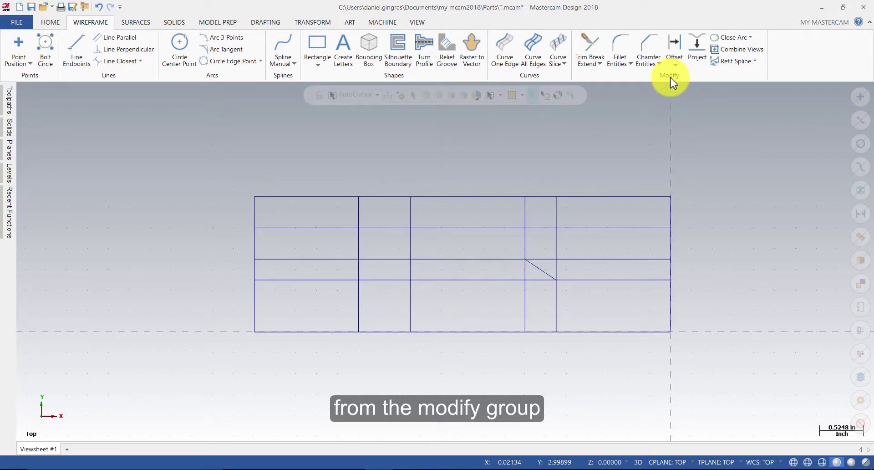
Step: Fillet the rectangle's top edge with the leftmost inner vertical line using a 0.25 inch radius and trimmed entities
{"action": "left_click", "coordinate": [618, 46]}
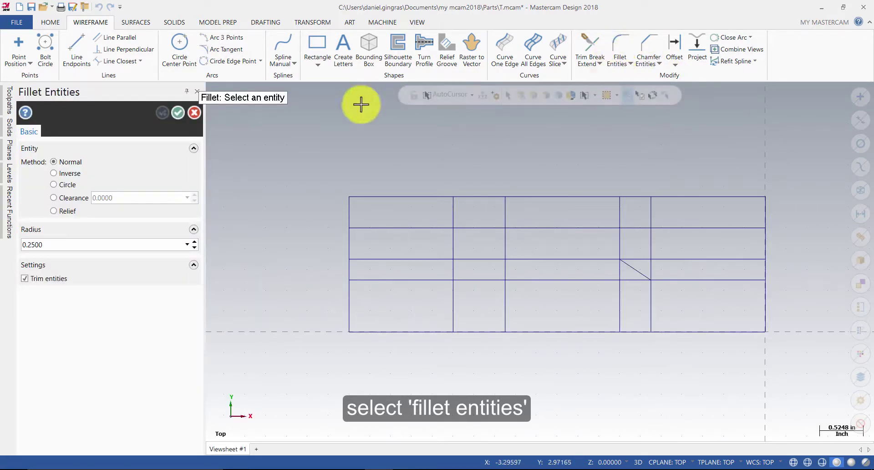
{"action": "left_click", "coordinate": [75, 245]}
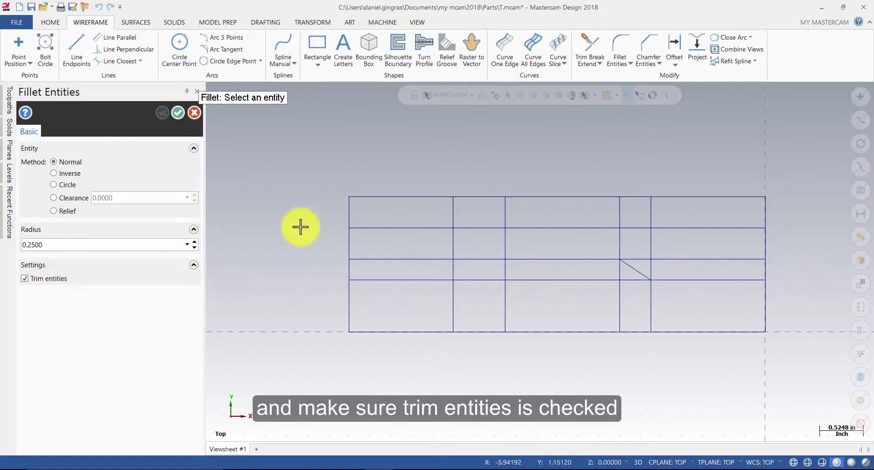
{"action": "left_click", "coordinate": [391, 196]}
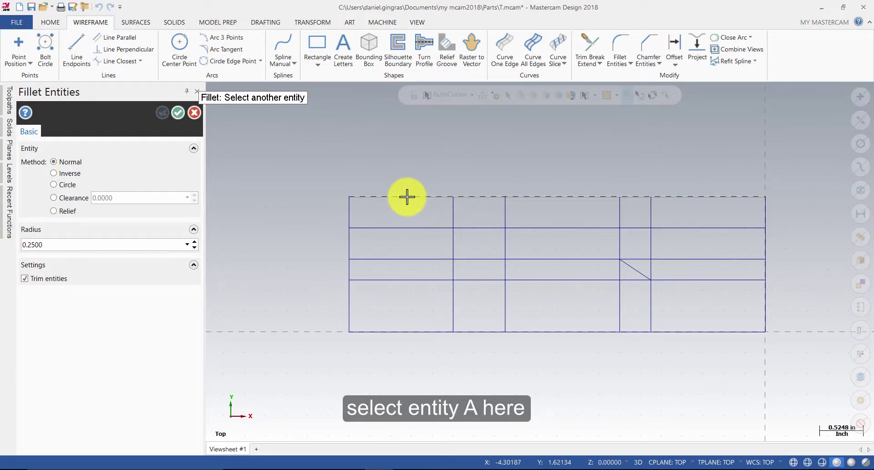
{"action": "left_click", "coordinate": [407, 197]}
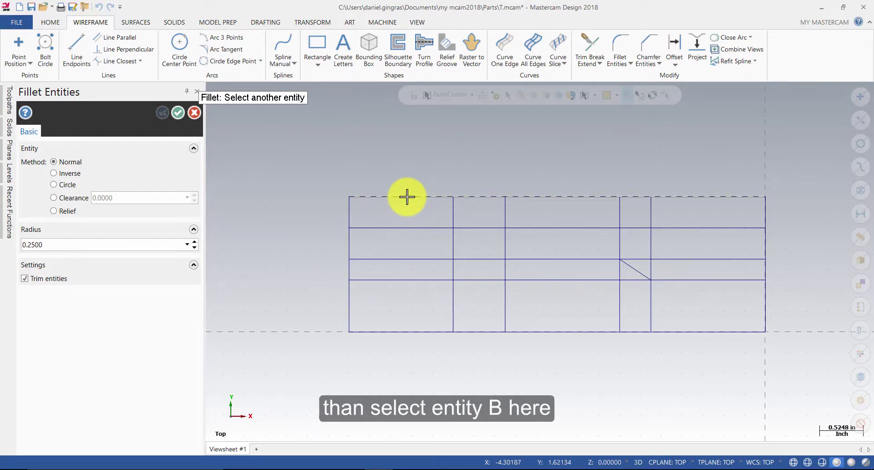
{"action": "left_click", "coordinate": [453, 239]}
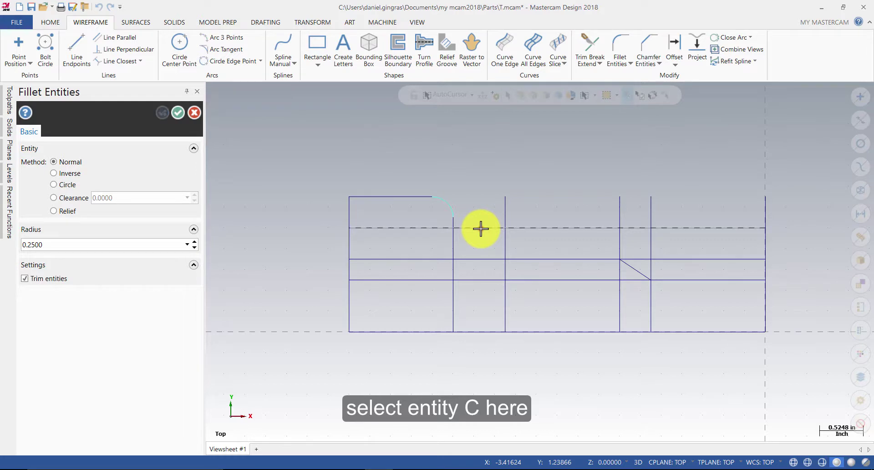
Step: Add a 0.25 inch fillet between the uppermost inner horizontal line and the second inner vertical line from the left
{"action": "left_click", "coordinate": [479, 228]}
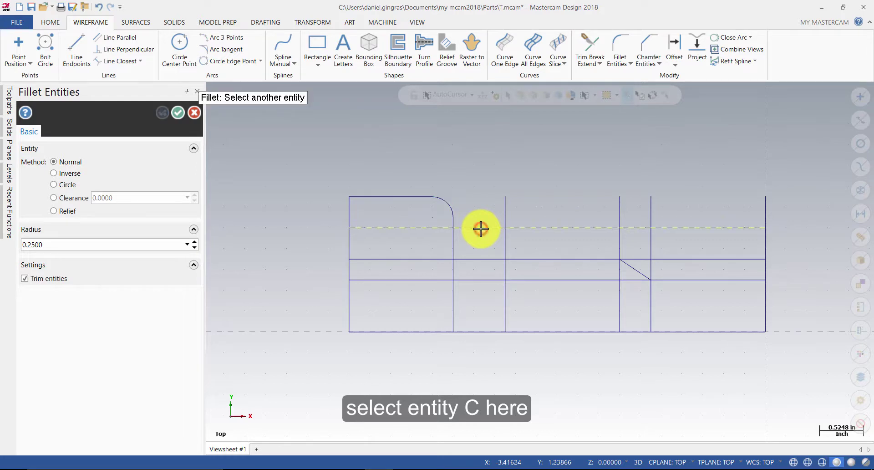
{"action": "left_click", "coordinate": [505, 269]}
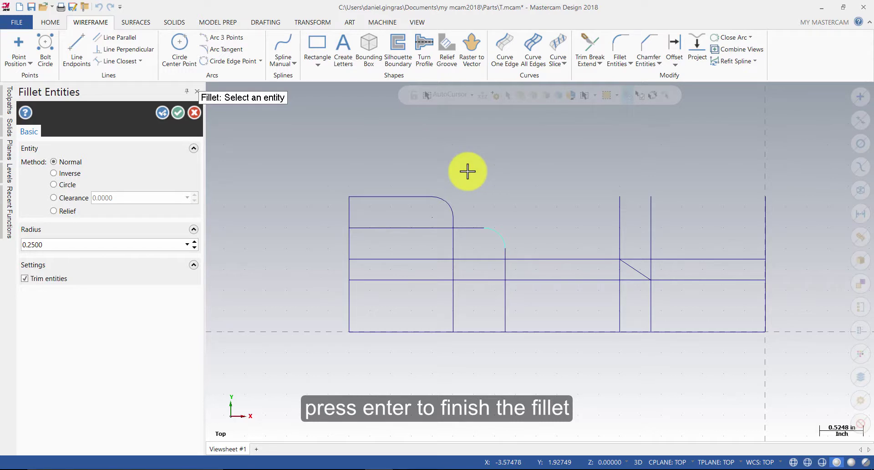
{"action": "key", "text": "Return"}
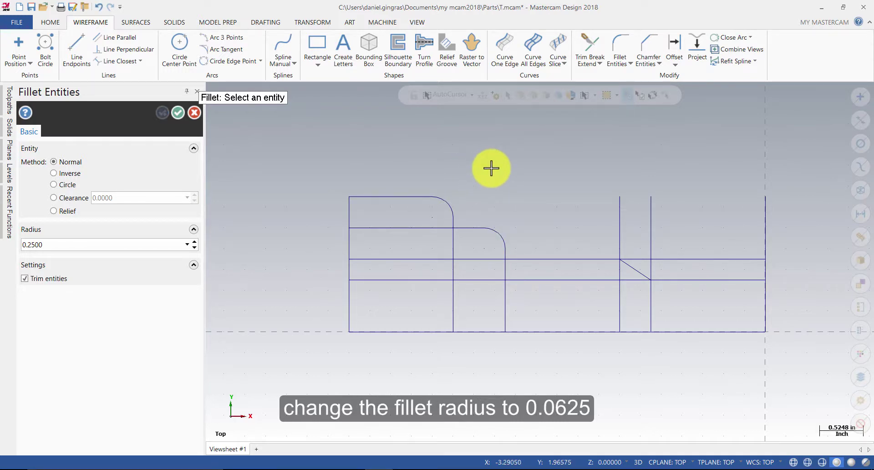
Step: Fillet the lowest inner horizontal line with the rectangle's right edge using a 0.0625 inch radius
{"action": "double_click", "coordinate": [42, 243]}
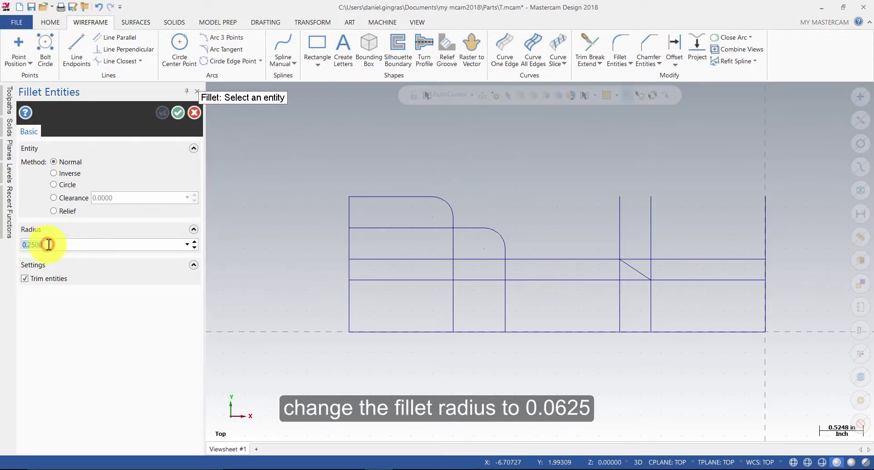
{"action": "type", "text": ".06"}
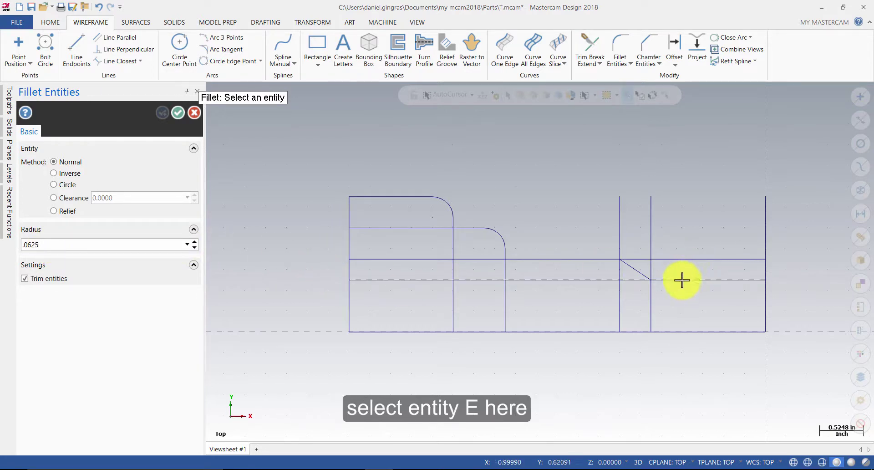
{"action": "left_click", "coordinate": [701, 280]}
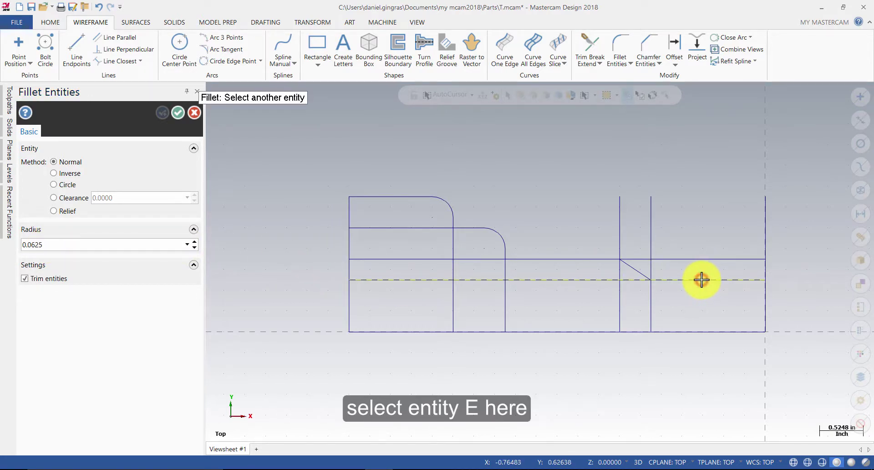
{"action": "left_click", "coordinate": [766, 305]}
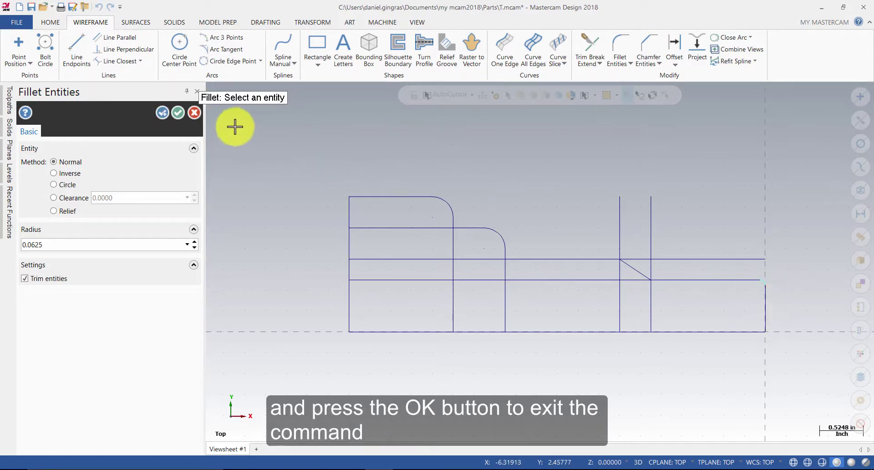
{"action": "left_click", "coordinate": [178, 114]}
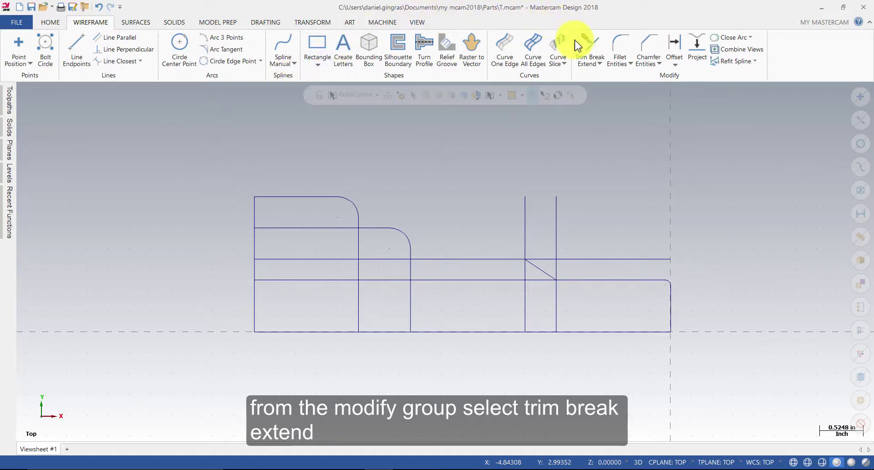
Step: Using Trim 2 entities, trim the lowest inner horizontal and the next one up to the verticals at the diagonal's lower and upper ends, keeping the lower vertical portions
{"action": "left_click", "coordinate": [588, 47]}
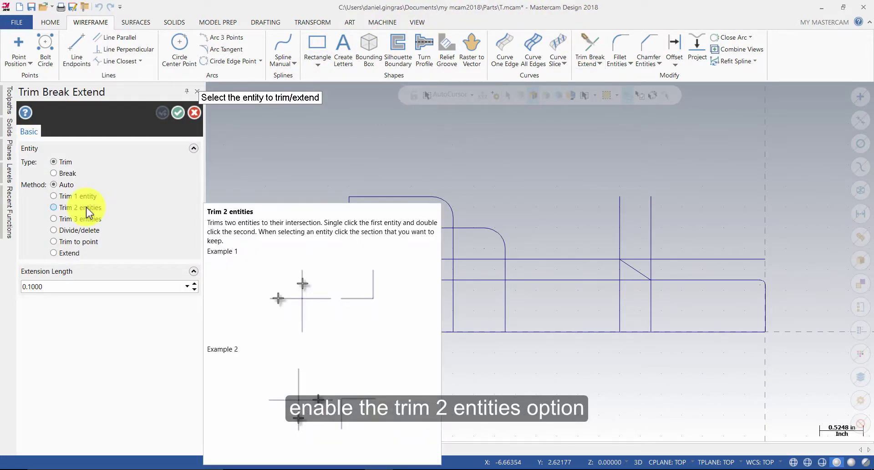
{"action": "left_click", "coordinate": [86, 206]}
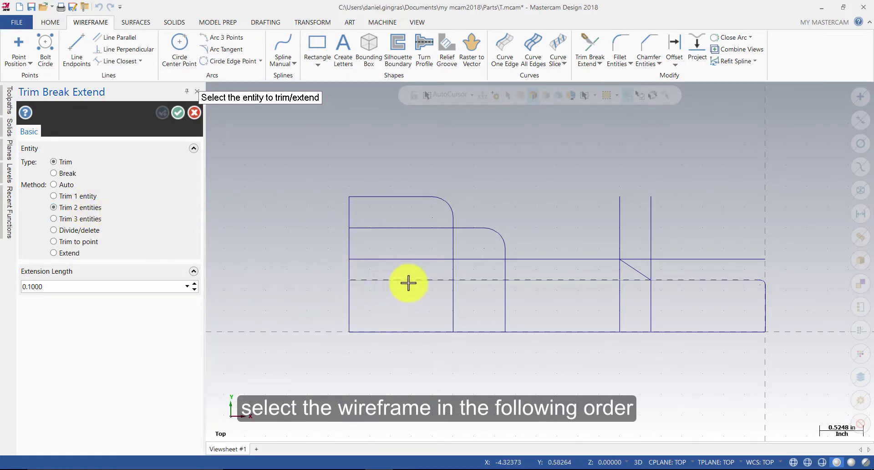
{"action": "left_click", "coordinate": [698, 279]}
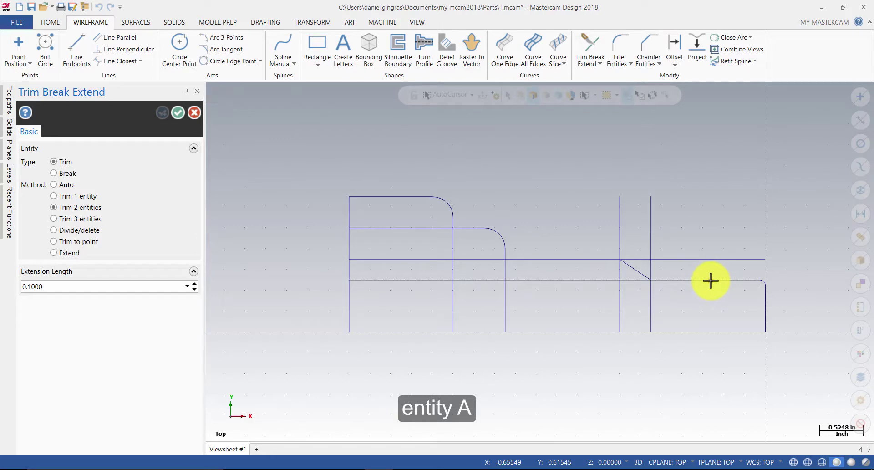
{"action": "left_click", "coordinate": [653, 313]}
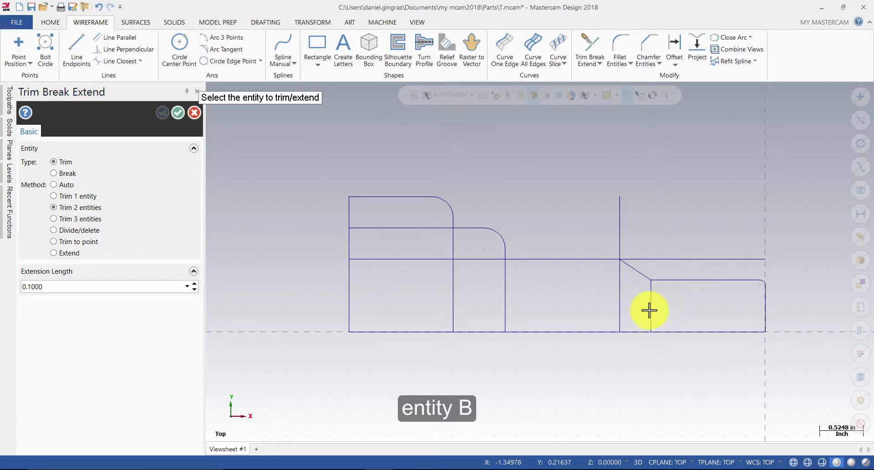
{"action": "left_click", "coordinate": [600, 260]}
{"action": "left_click", "coordinate": [620, 289]}
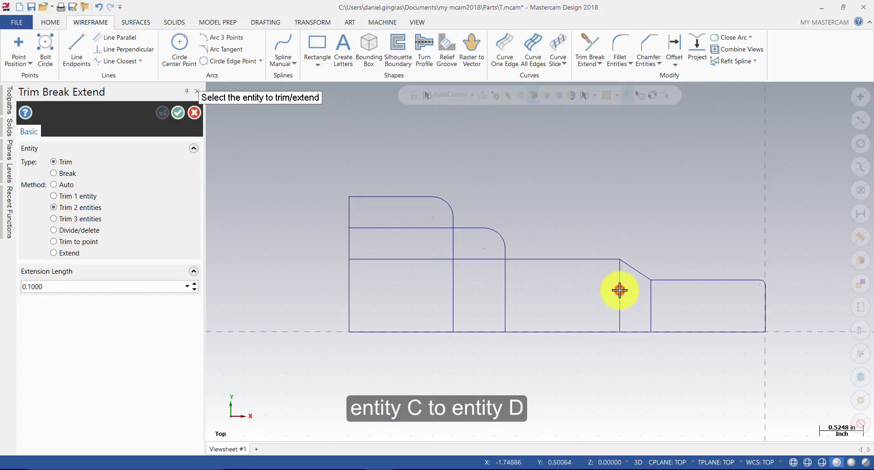
Step: Trim both filleted inner verticals with the inner horizontal just below each fillet, keeping the upper vertical and right-hand horizontal portions
{"action": "left_click", "coordinate": [504, 248]}
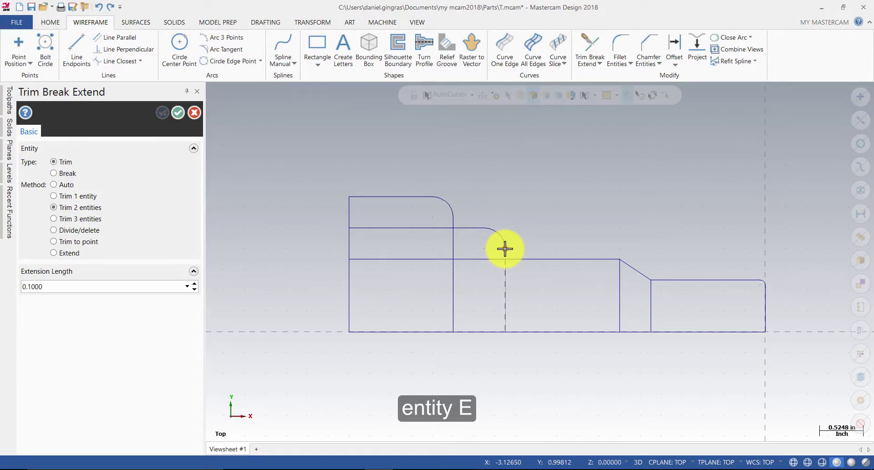
{"action": "left_click", "coordinate": [527, 258]}
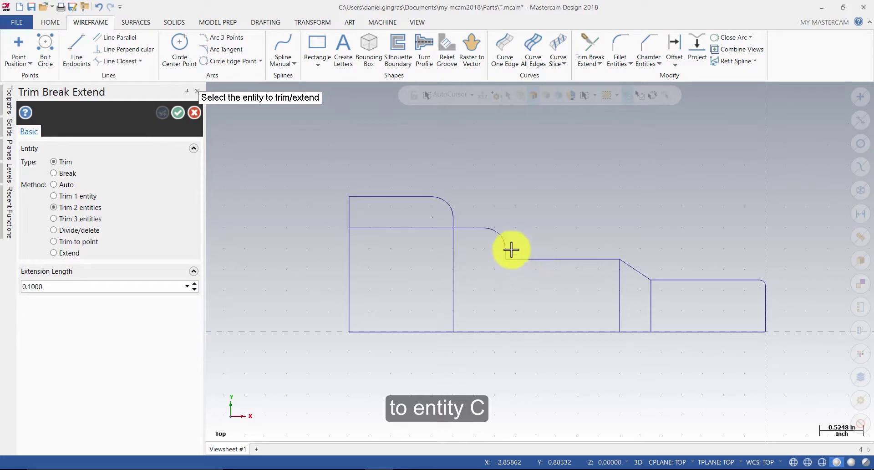
{"action": "left_click", "coordinate": [453, 221]}
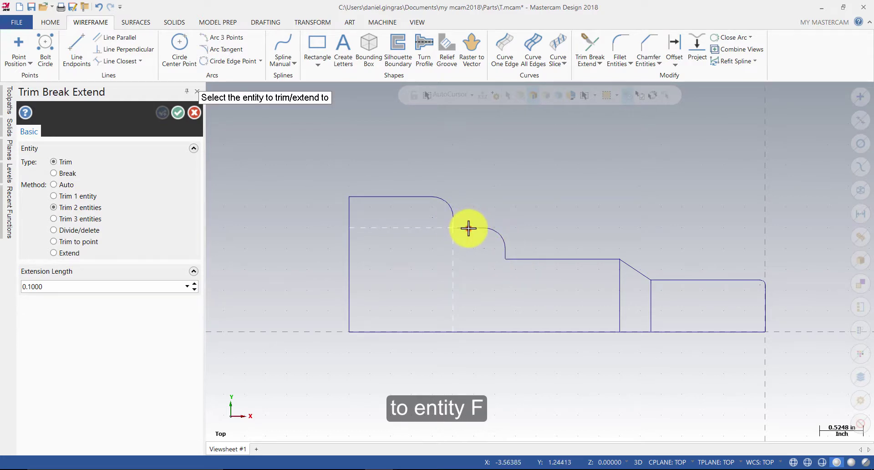
{"action": "left_click", "coordinate": [469, 228]}
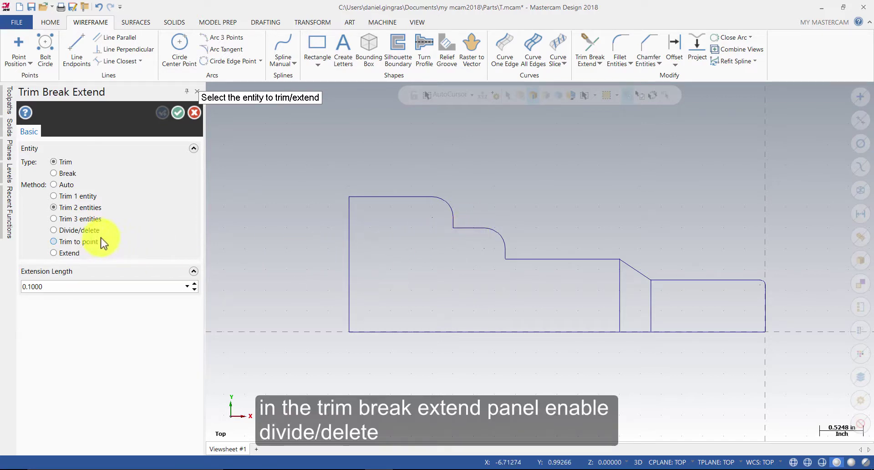
Step: Remove the two remaining vertical segments below the diagonal's ends with the Divide/delete trim method
{"action": "left_click", "coordinate": [91, 231]}
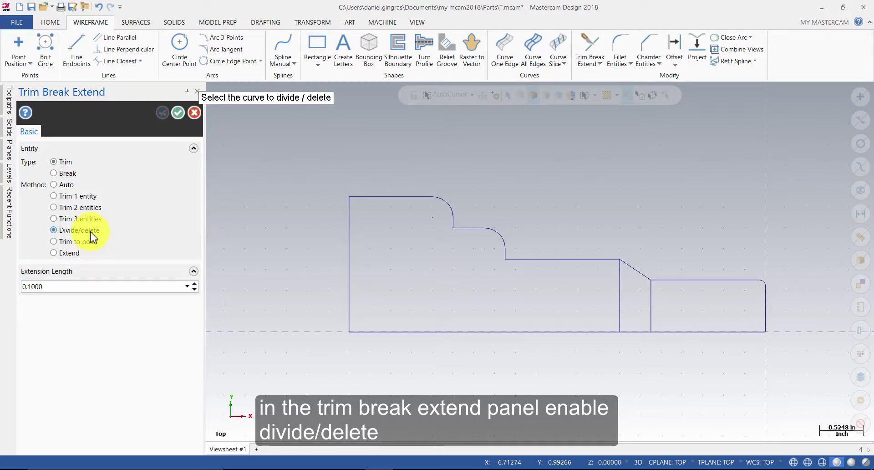
{"action": "left_click", "coordinate": [620, 289]}
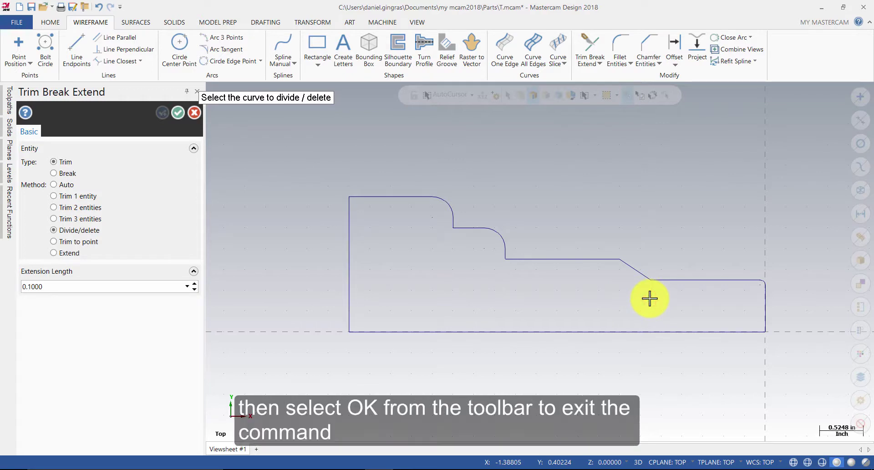
{"action": "left_click", "coordinate": [177, 113]}
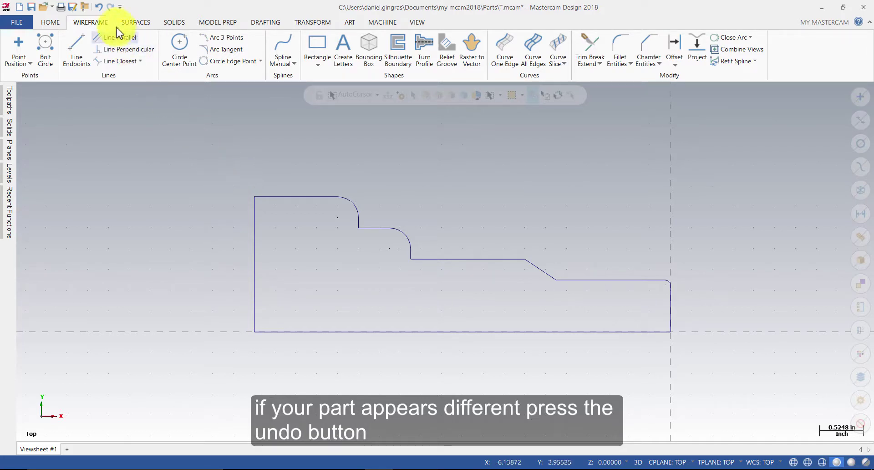
Step: Undo the segment deletions, trims and fillets back to the full rectangle with its inner lines and diagonal
{"action": "left_click", "coordinate": [100, 9]}
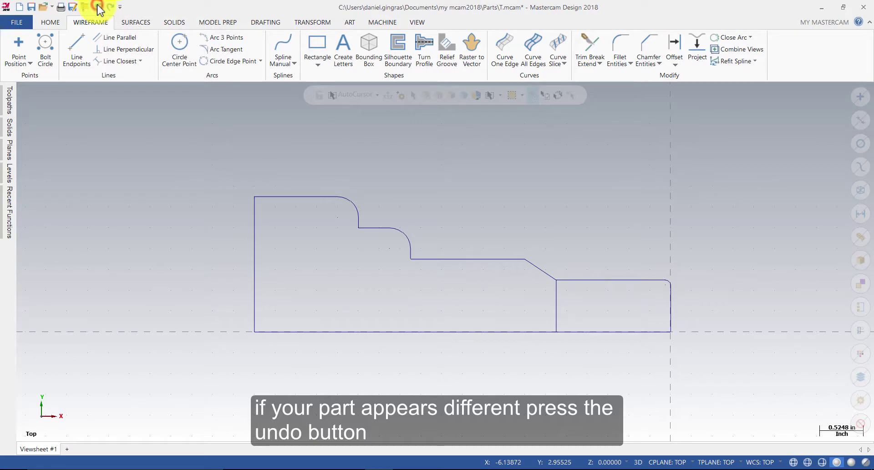
{"action": "left_click", "coordinate": [99, 7]}
{"action": "left_click", "coordinate": [98, 7]}
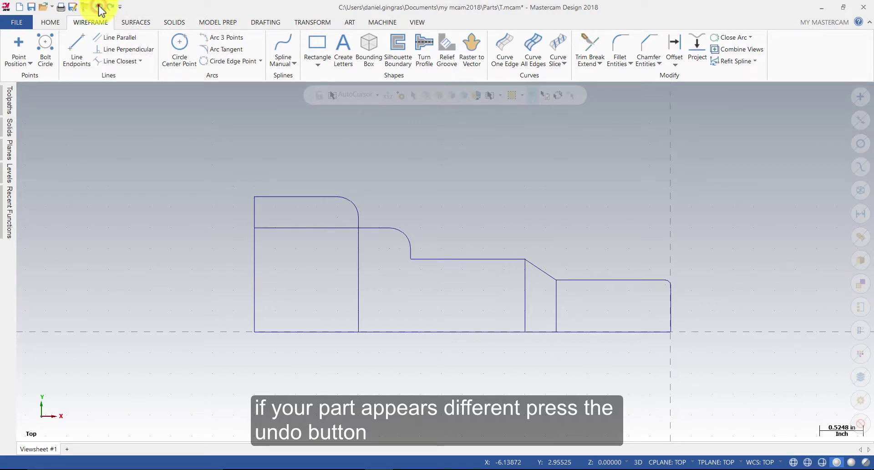
{"action": "left_click", "coordinate": [98, 7]}
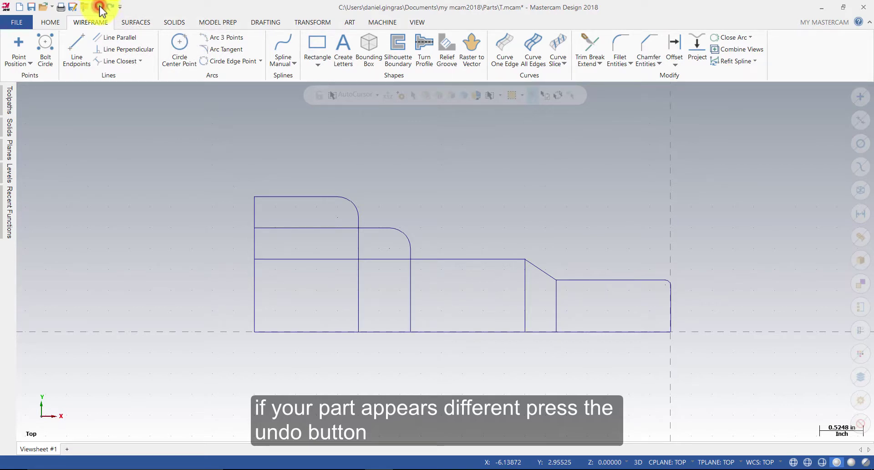
{"action": "left_click", "coordinate": [99, 7]}
{"action": "left_click", "coordinate": [99, 7]}
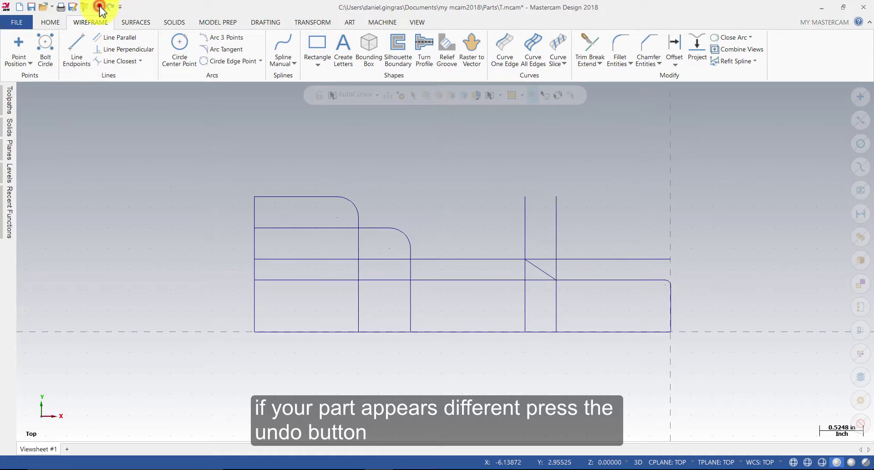
{"action": "left_click", "coordinate": [99, 7]}
{"action": "left_click", "coordinate": [99, 7]}
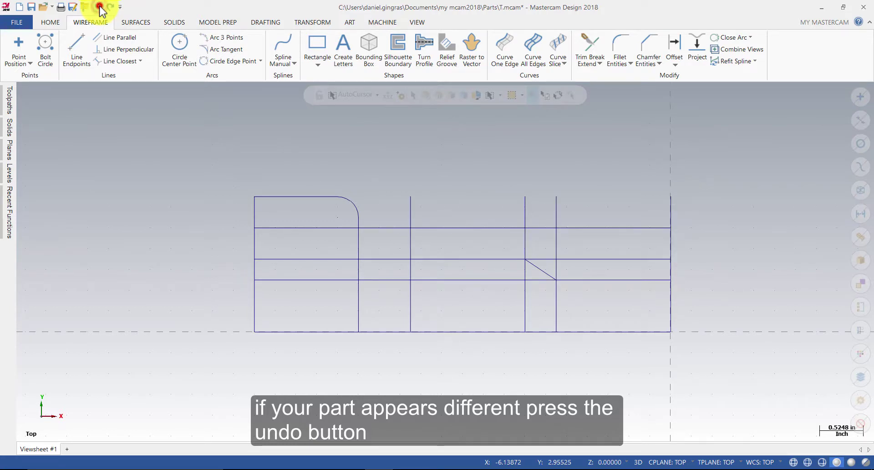
{"action": "left_click", "coordinate": [99, 6]}
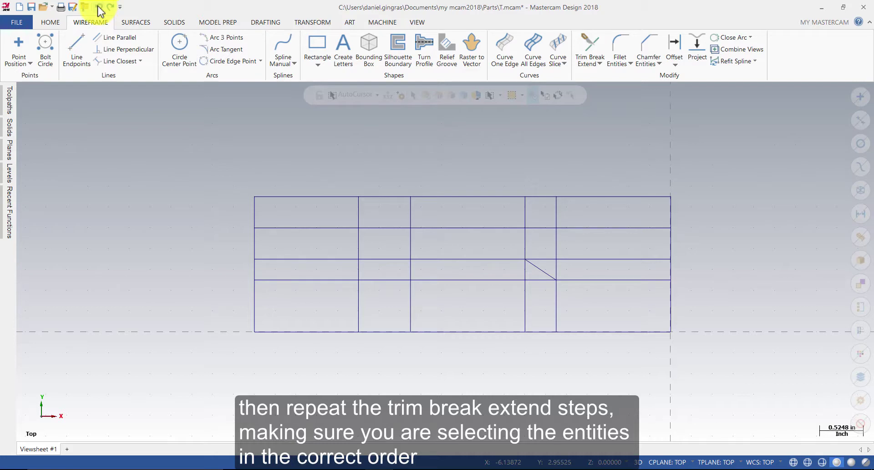
Step: Redo all the undone fillets, trims and segment deletions to restore the stepped profile
{"action": "left_click", "coordinate": [110, 7]}
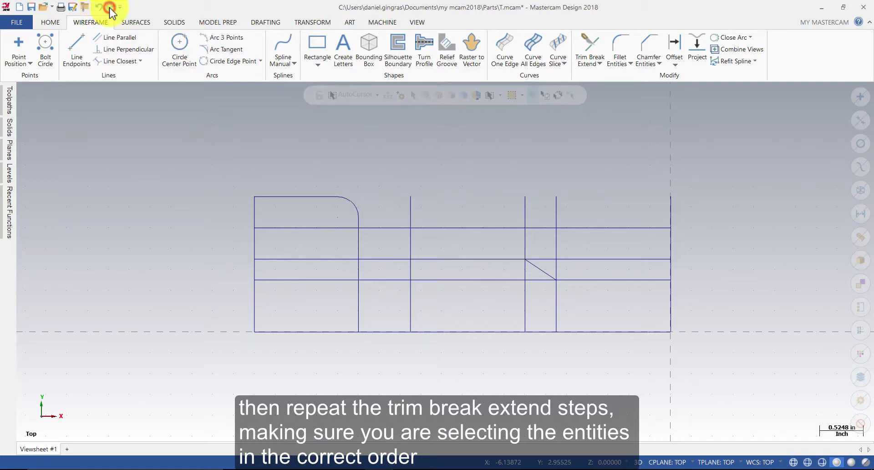
{"action": "left_click", "coordinate": [109, 7]}
{"action": "left_click", "coordinate": [110, 7]}
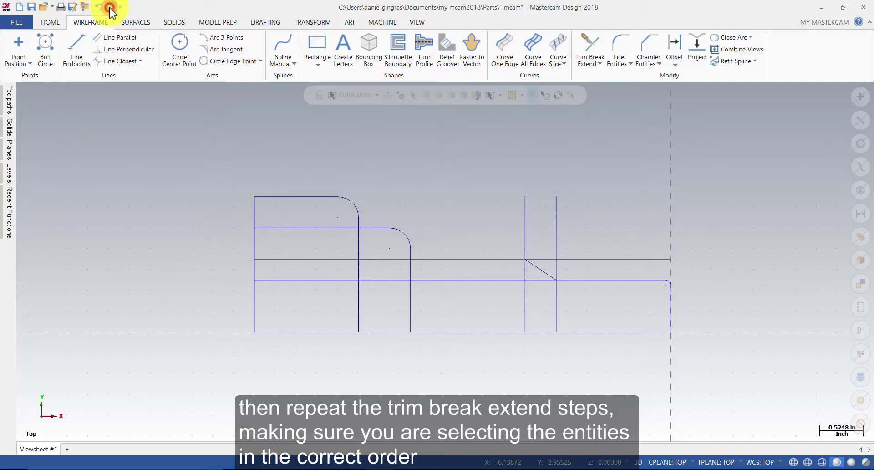
{"action": "left_click", "coordinate": [109, 7]}
{"action": "left_click", "coordinate": [110, 7]}
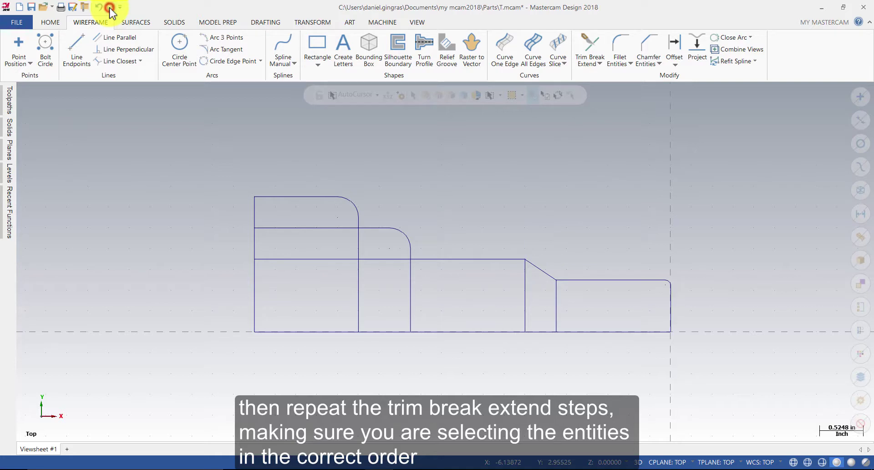
{"action": "left_click", "coordinate": [110, 7]}
{"action": "left_click", "coordinate": [110, 6]}
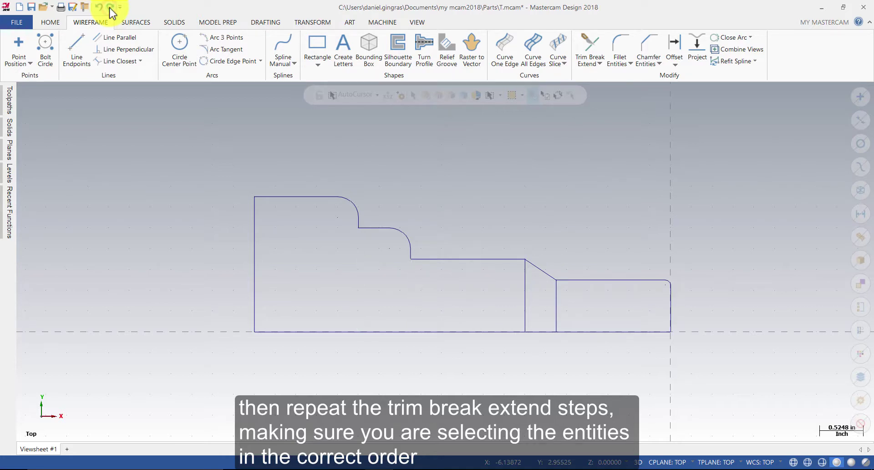
{"action": "left_click", "coordinate": [109, 7]}
{"action": "left_click", "coordinate": [109, 6]}
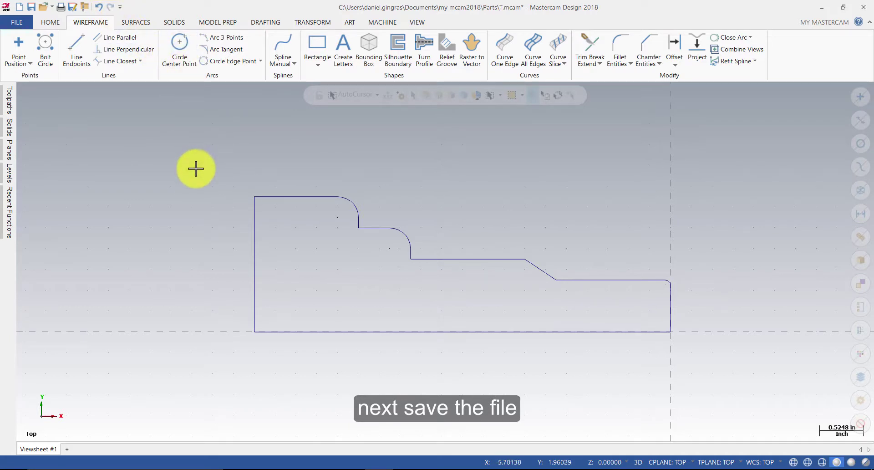
Step: Save the part as a new Mastercam file in the Parts folder, named with the author's first name followed by _Tutorial_1
{"action": "left_click", "coordinate": [17, 22]}
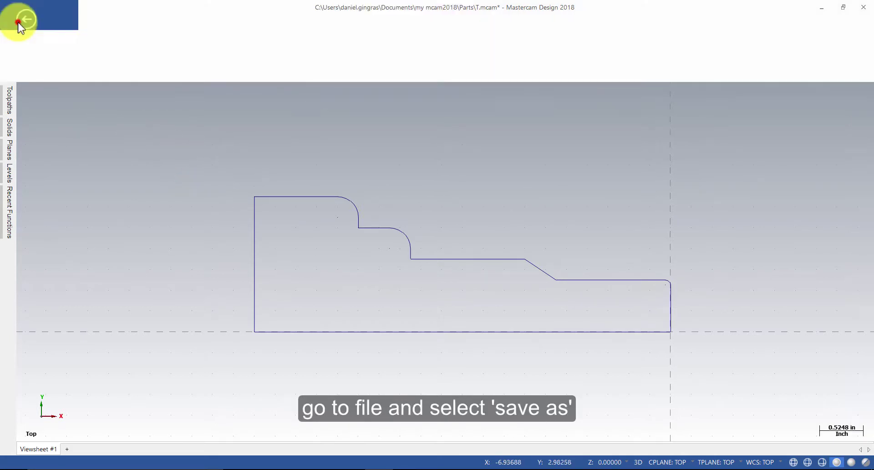
{"action": "left_click", "coordinate": [43, 152]}
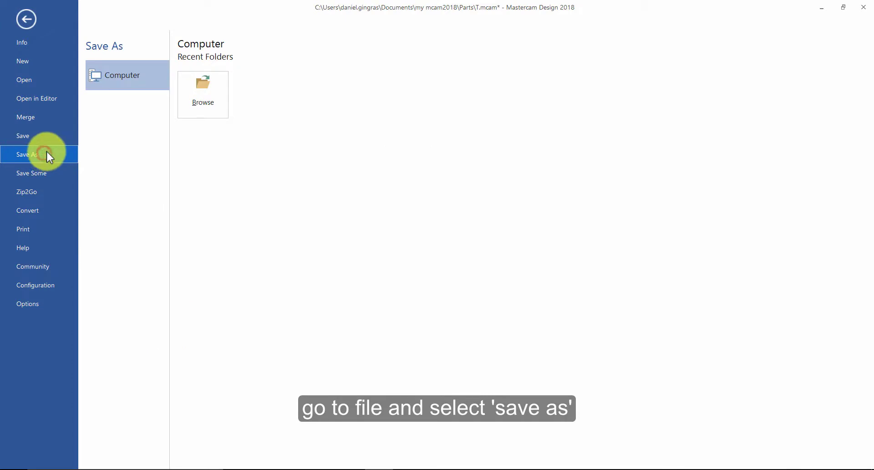
{"action": "left_click", "coordinate": [200, 89]}
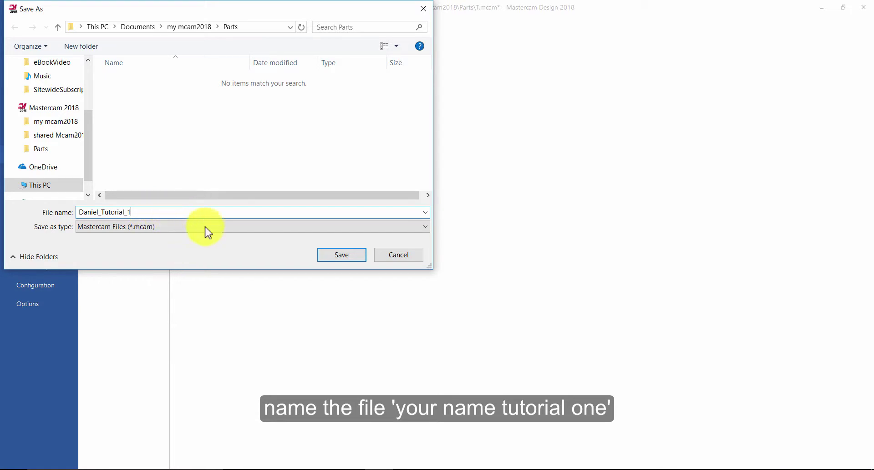
{"action": "left_click", "coordinate": [339, 255]}
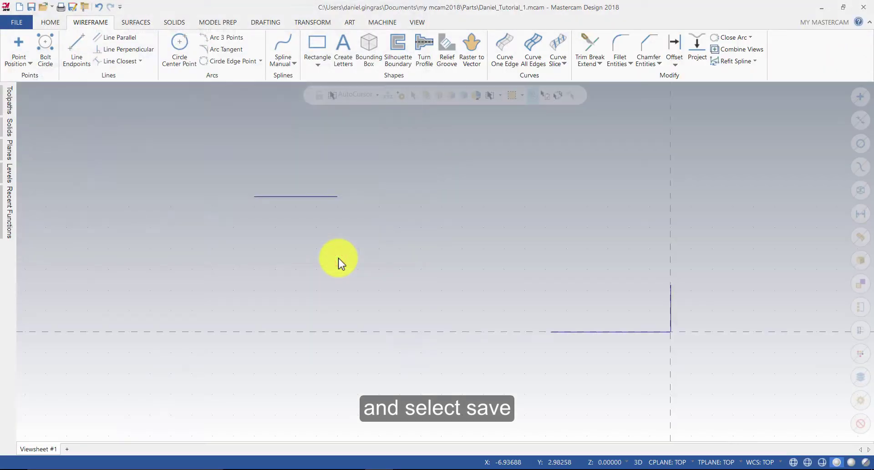